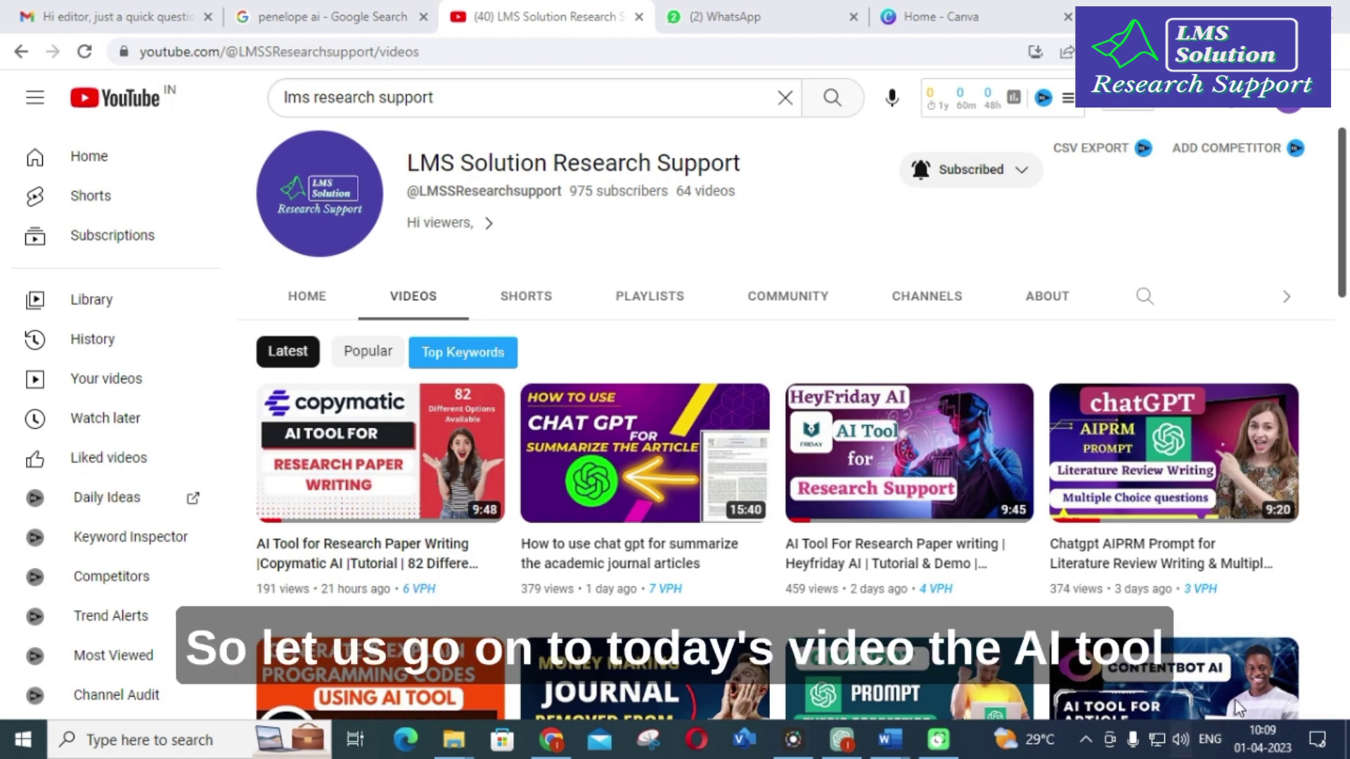
# Step: Switch to the browser tab with the 'penelope ai' Google search results
pyautogui.hotkey('ctrl', 'shift', 'Tab')
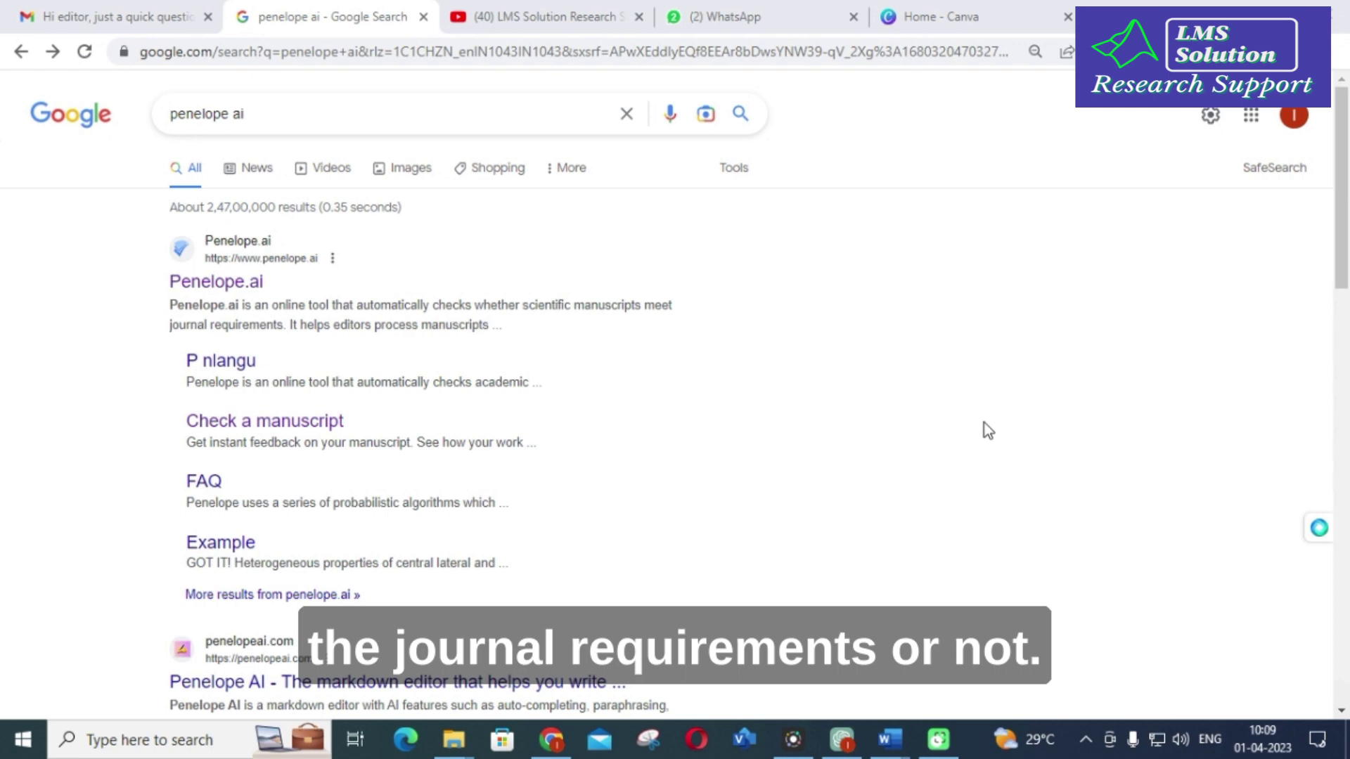
# Step: Open the Penelope.ai website from the top Google search result
pyautogui.click(231, 285)
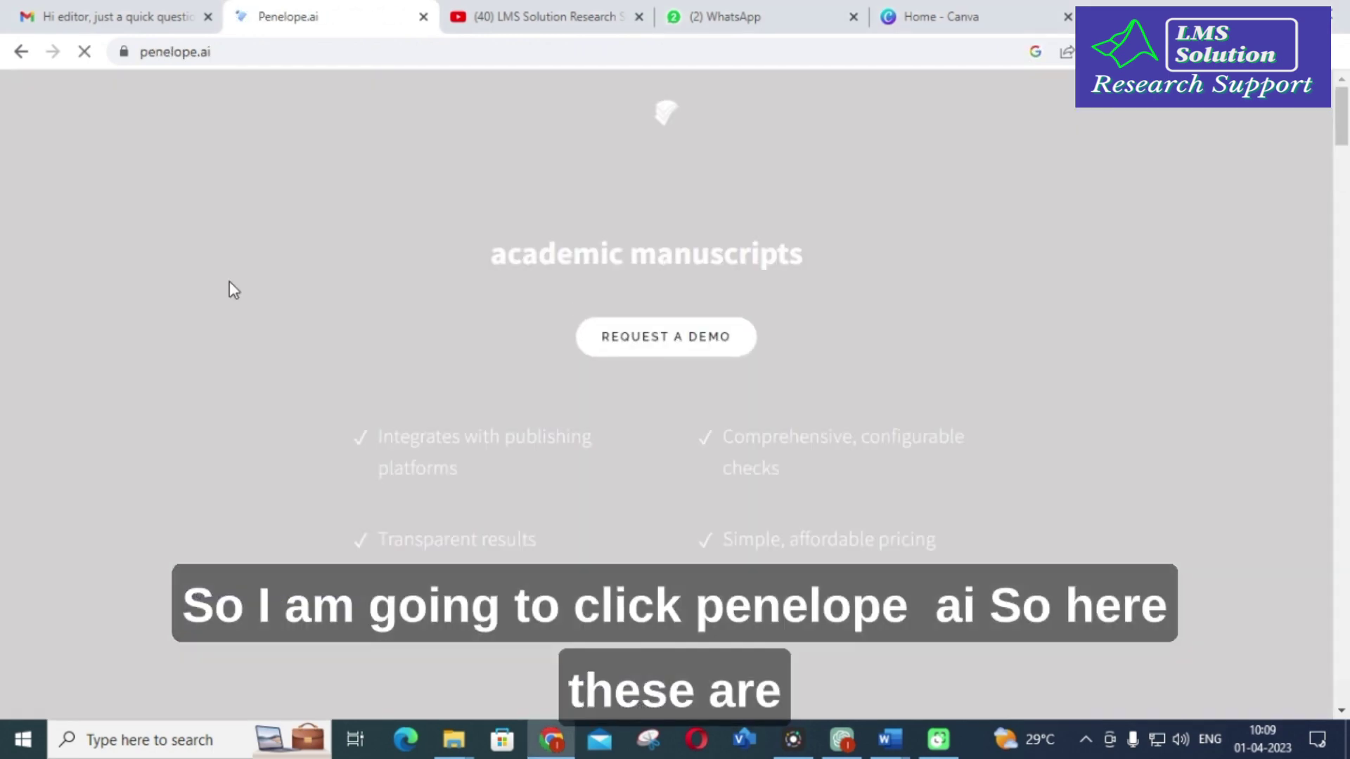
# Step: Answer the who-are-you question with 'An author' and submit it
pyautogui.click(622, 332)
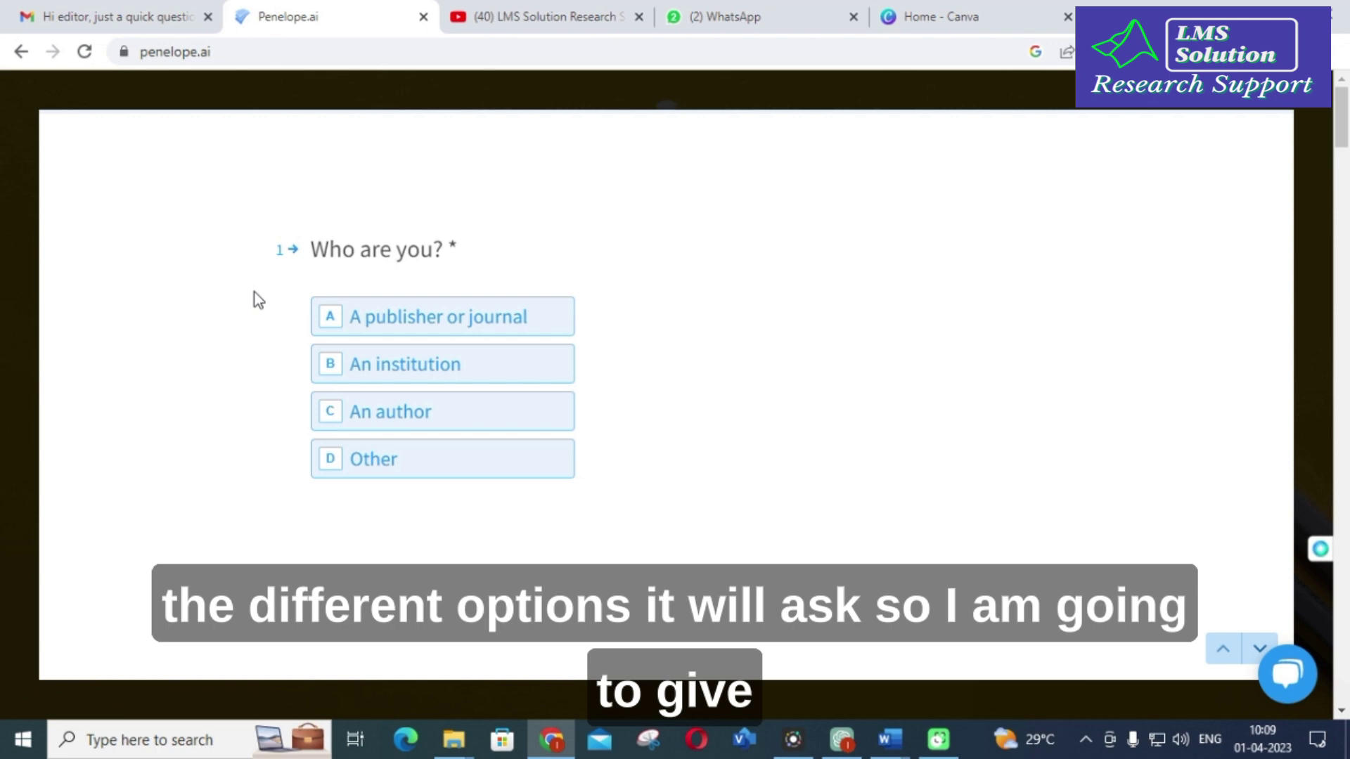
pyautogui.click(432, 423)
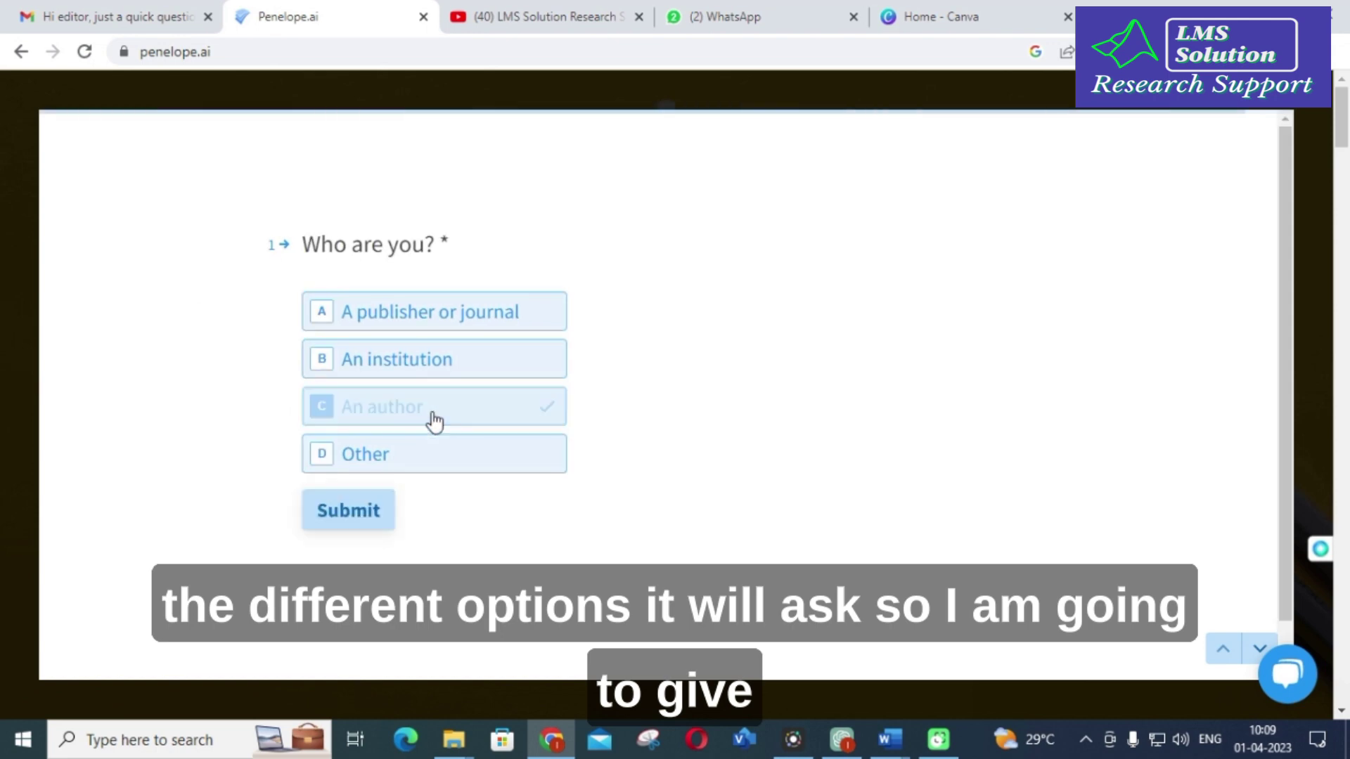
pyautogui.click(350, 521)
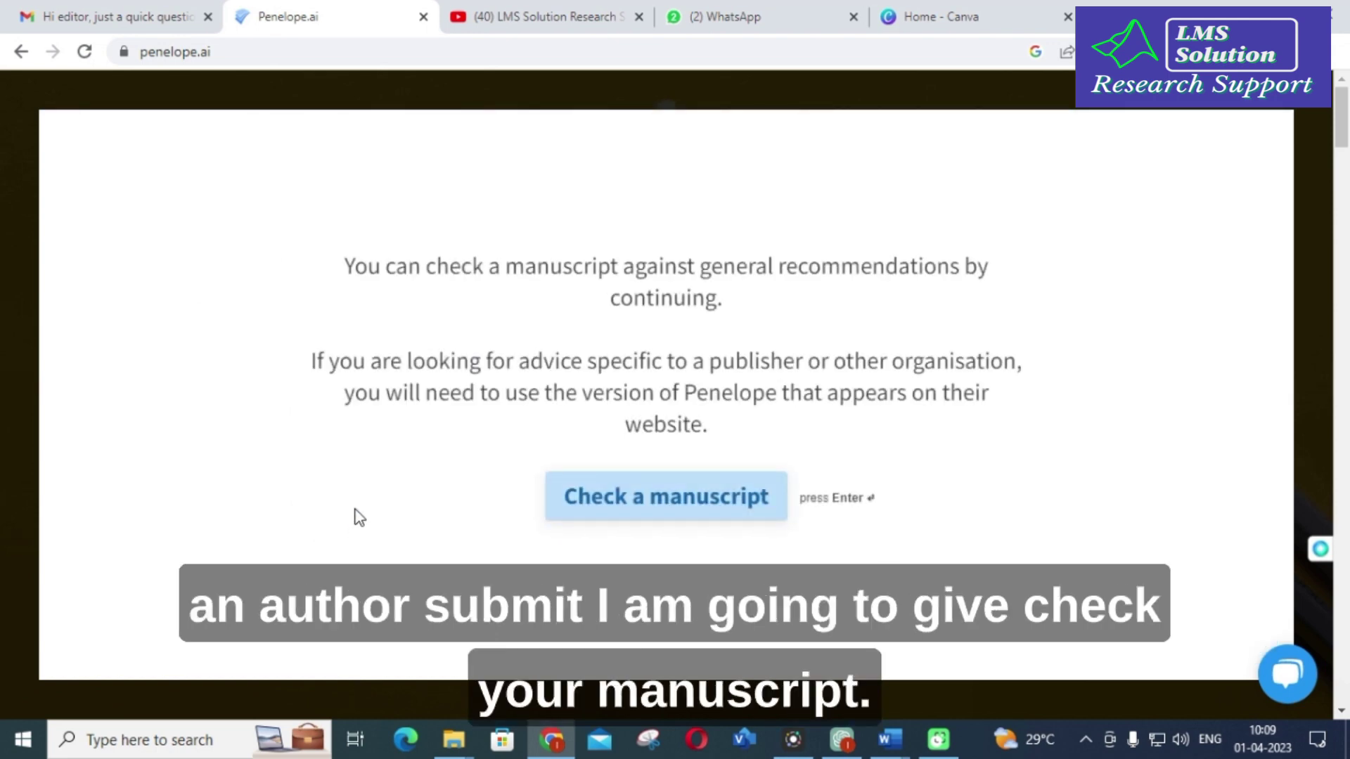
# Step: Start a manuscript check to reach the upload form, then bring up the PAPER-1 Word document
pyautogui.click(680, 504)
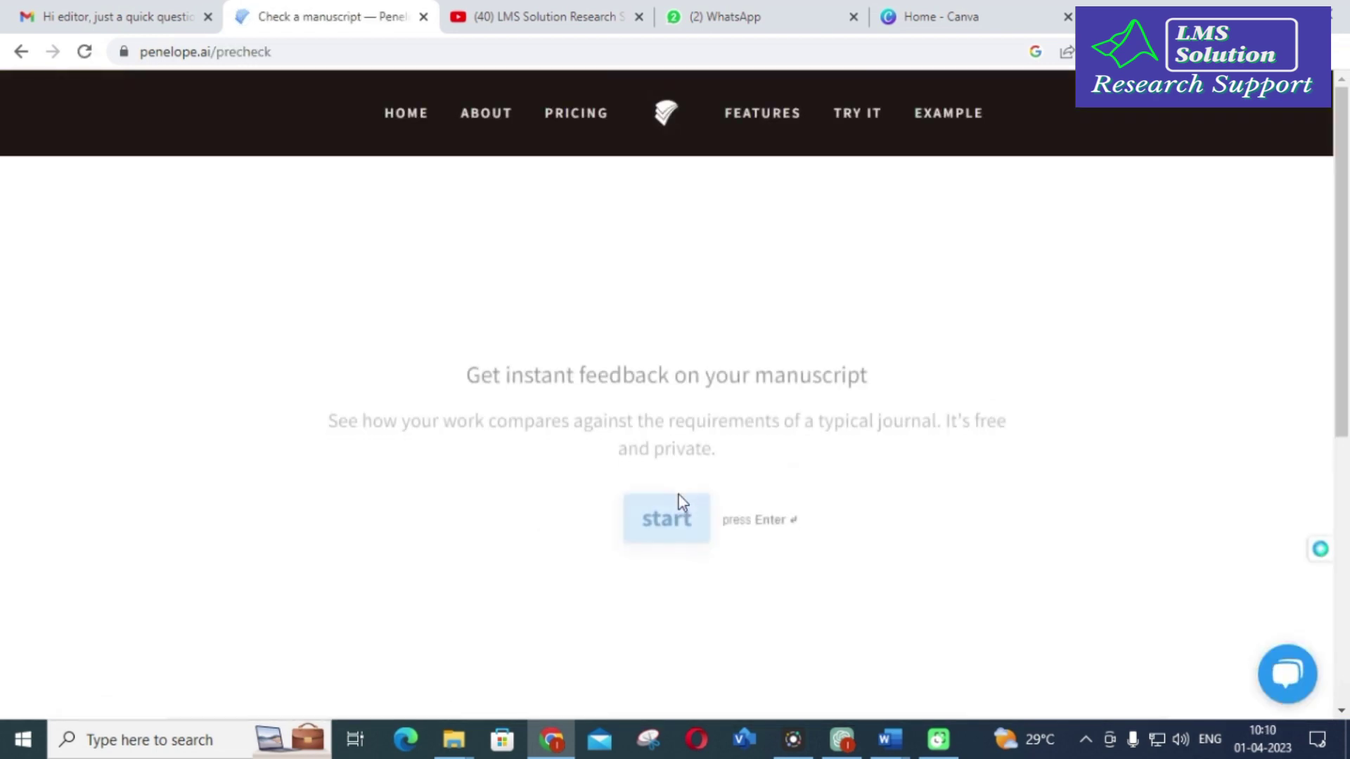
pyautogui.click(663, 518)
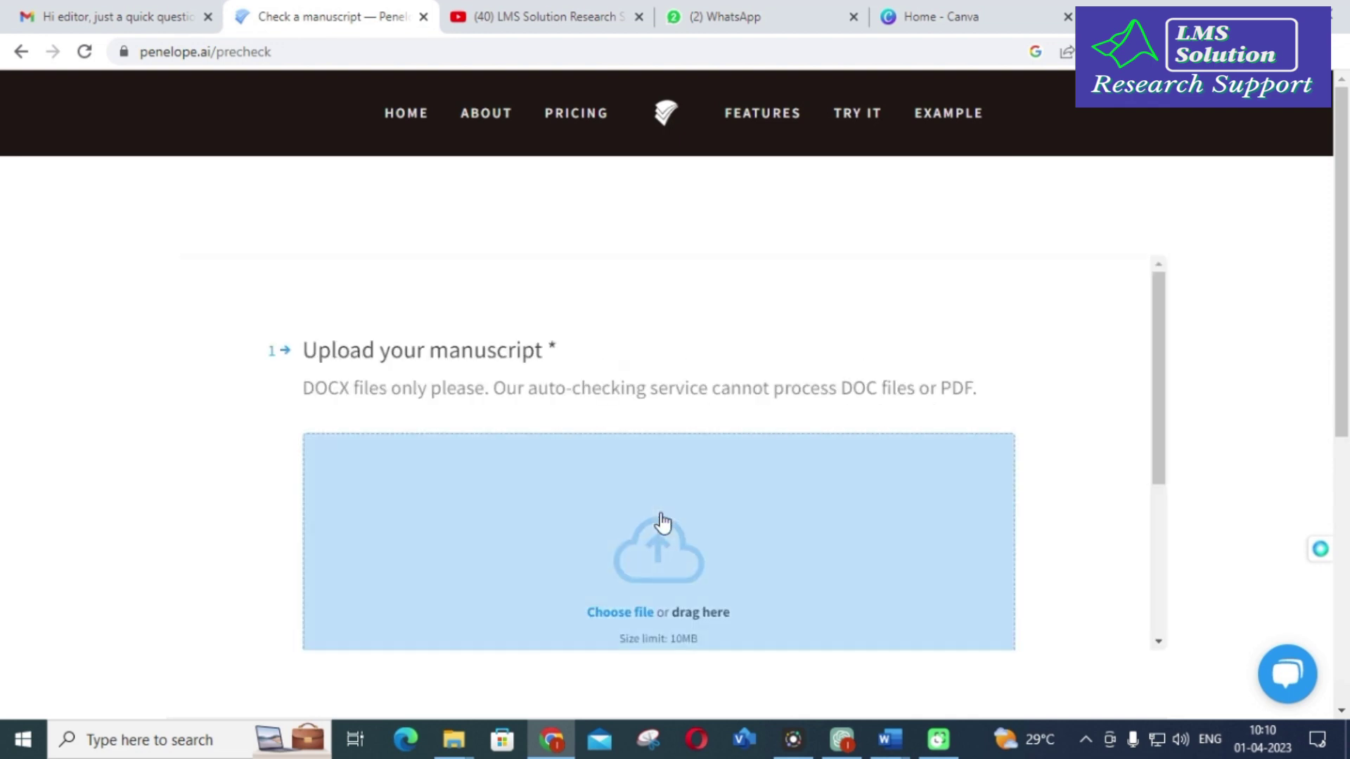
pyautogui.scroll(-2, 630, 401)
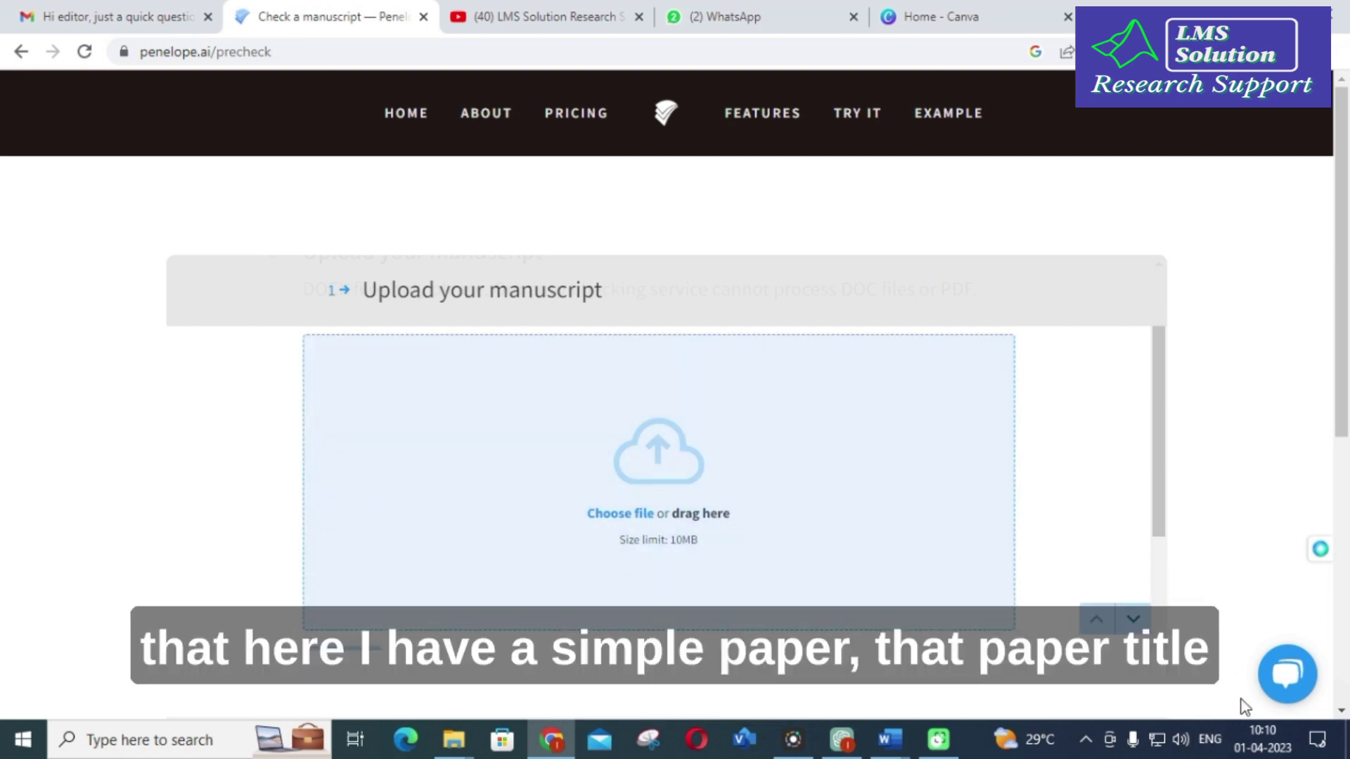
pyautogui.hotkey('alt', 'Tab')
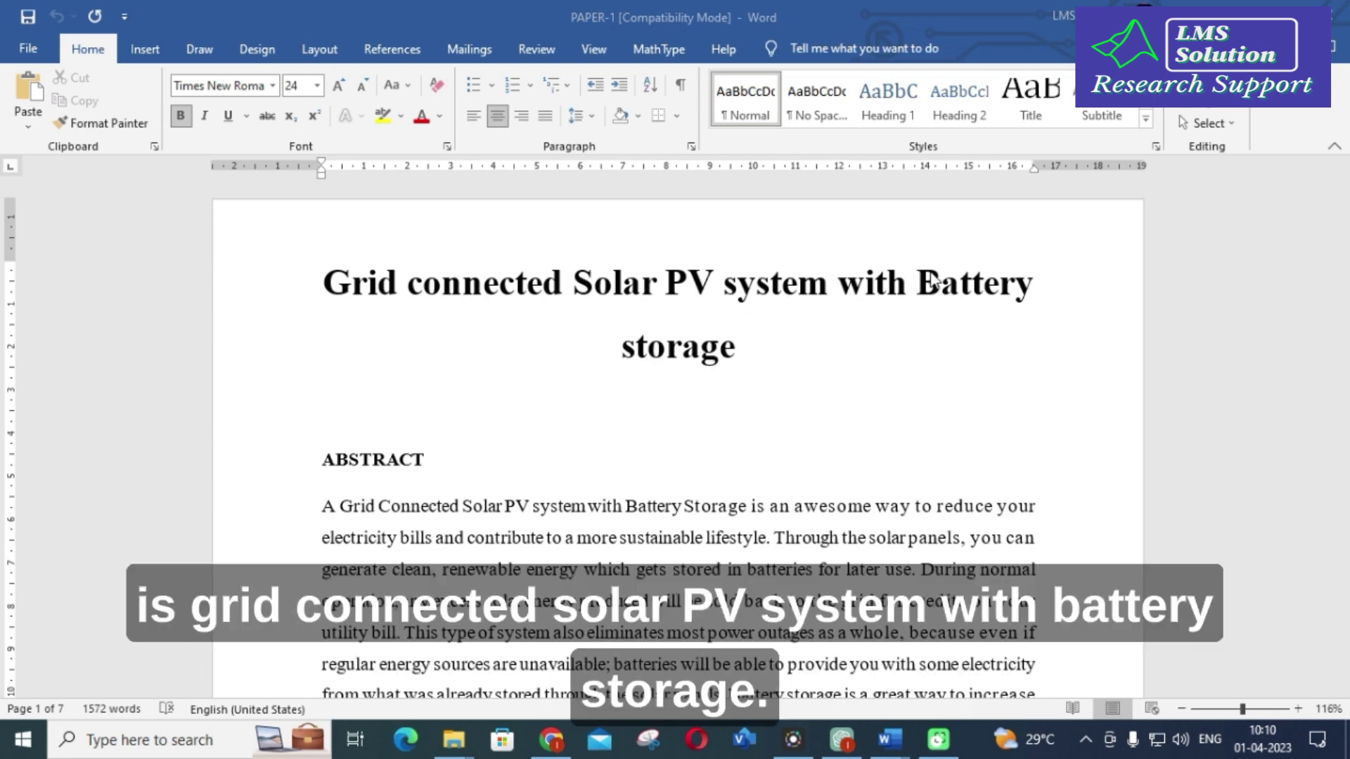
pyautogui.scroll(-3, 744, 356)
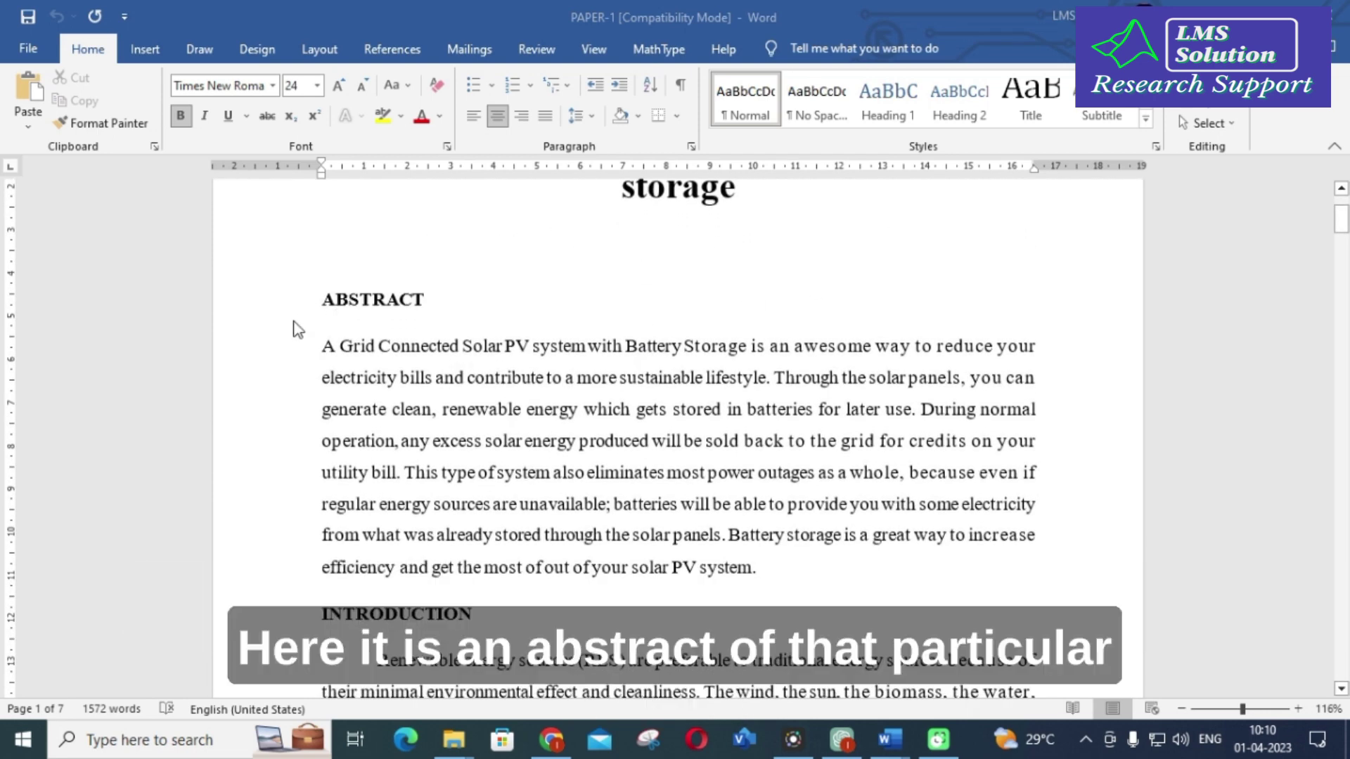
pyautogui.scroll(-5, 517, 433)
pyautogui.scroll(-14, 496, 432)
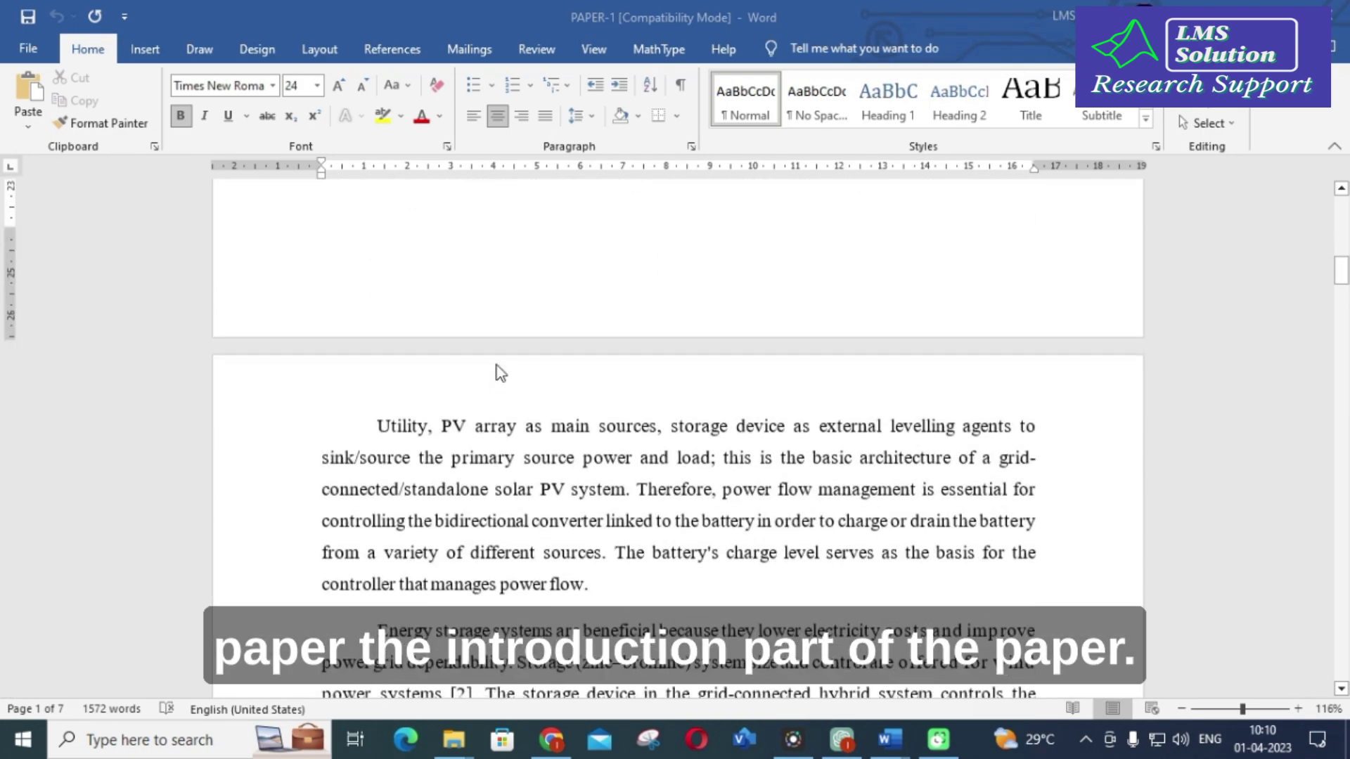
pyautogui.scroll(-20, 501, 373)
pyautogui.scroll(-8, 500, 379)
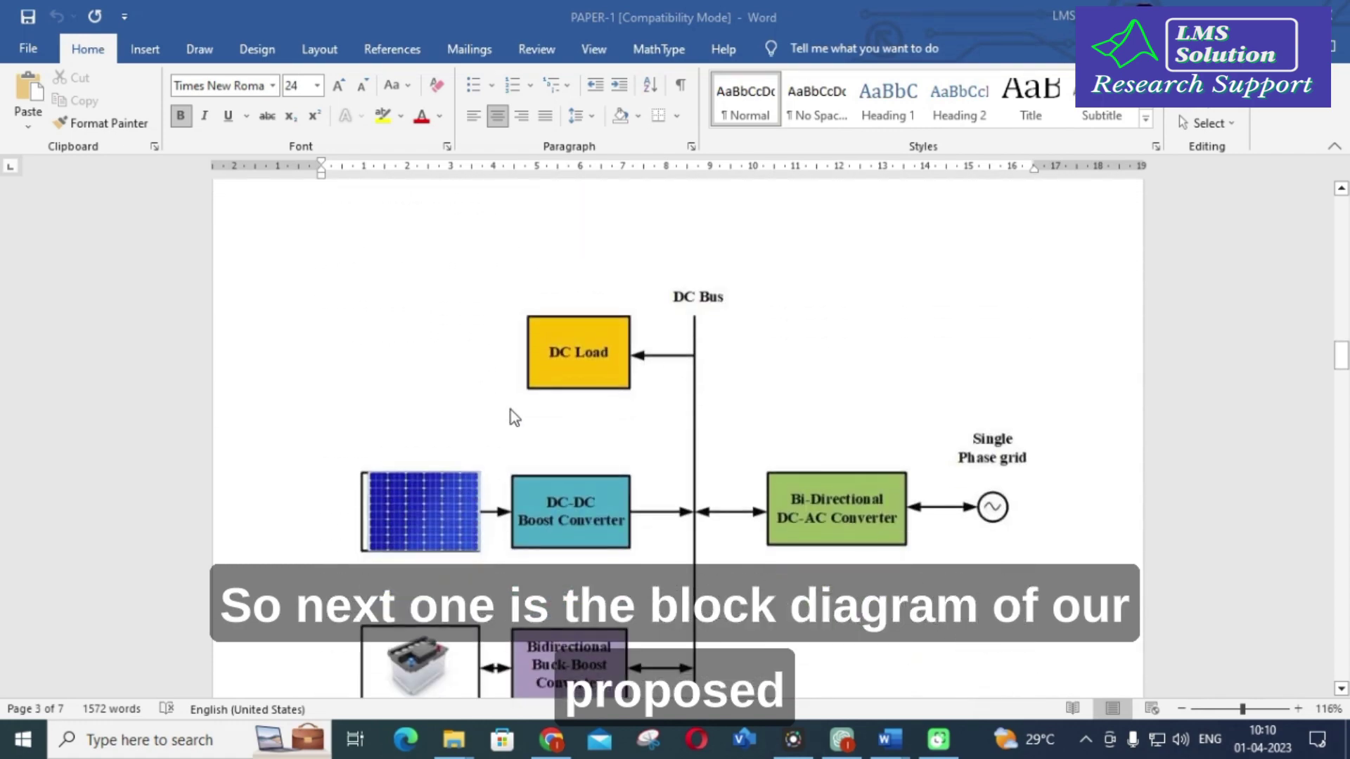
pyautogui.scroll(-8, 512, 411)
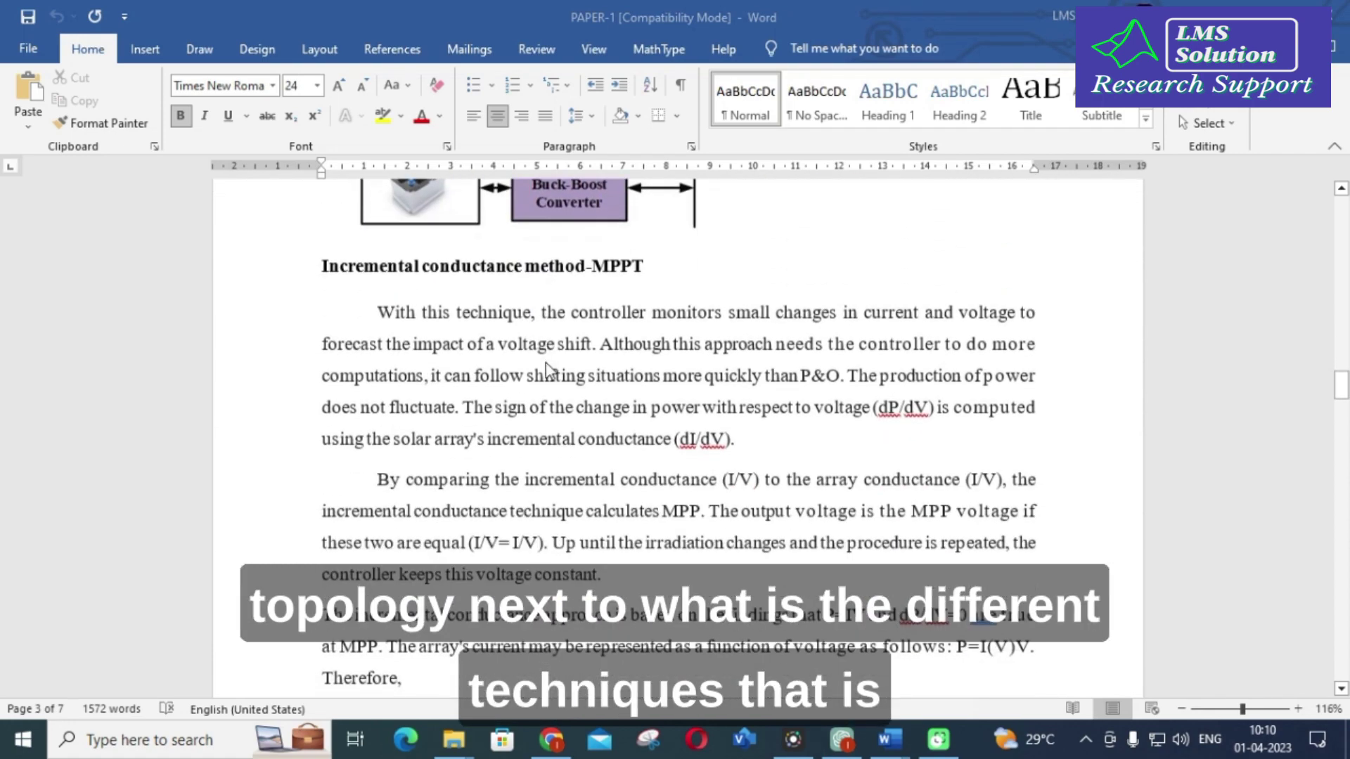
pyautogui.scroll(-1, 547, 369)
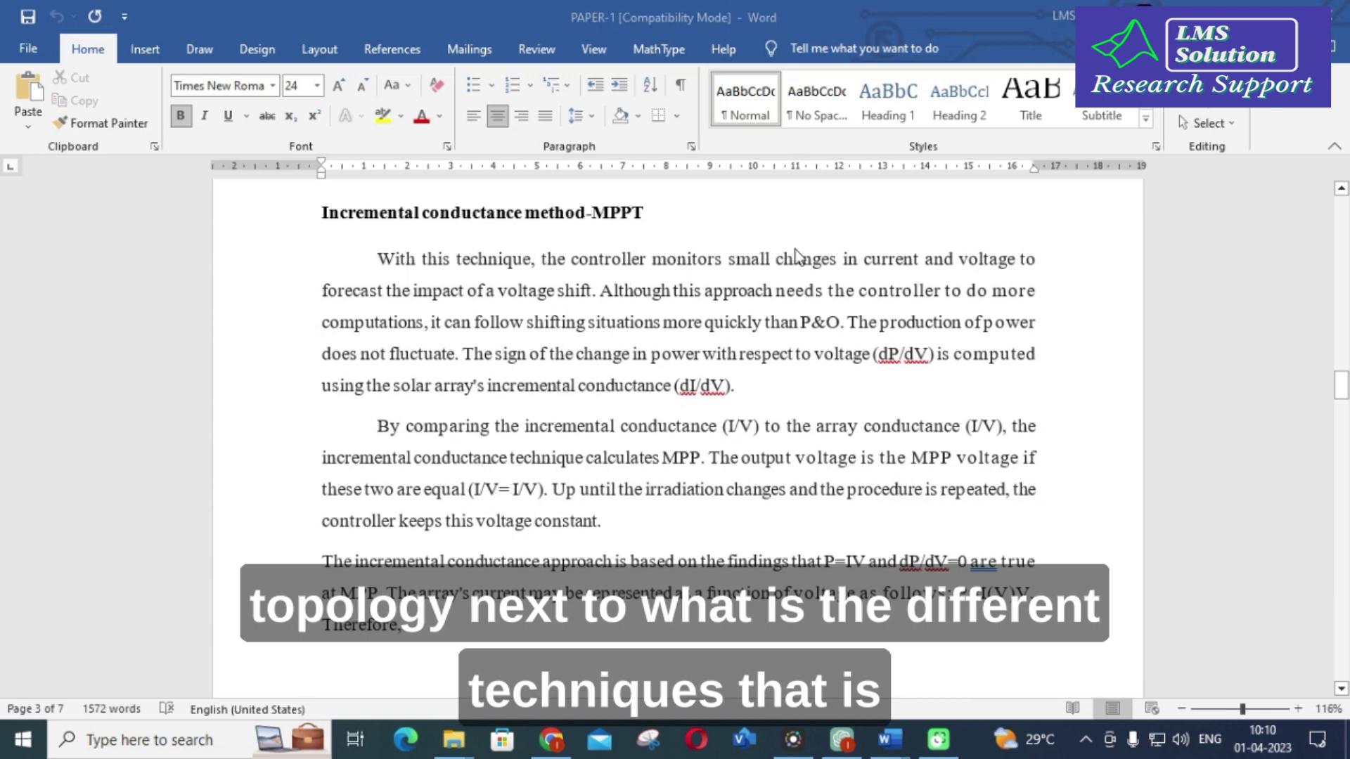
pyautogui.scroll(-10, 534, 330)
pyautogui.scroll(-20, 503, 337)
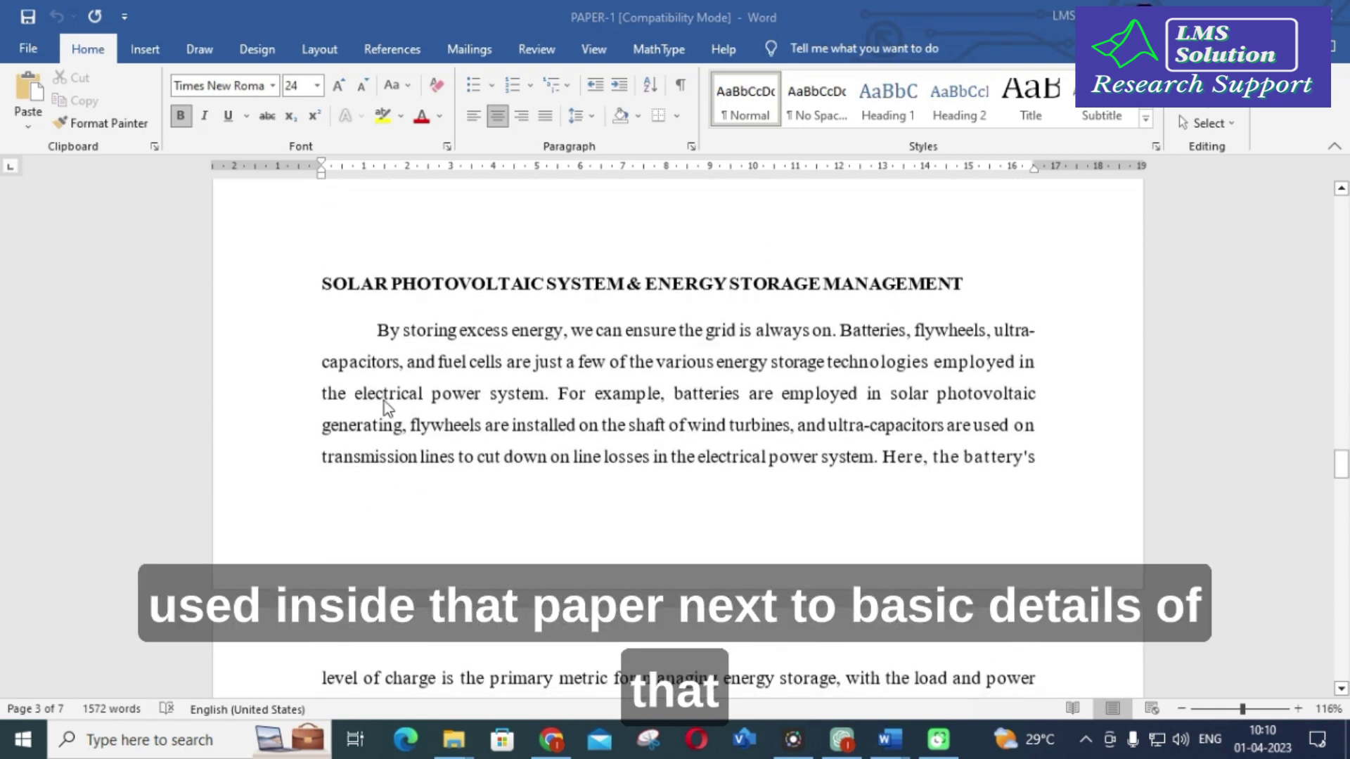
pyautogui.scroll(-12, 511, 313)
pyautogui.scroll(-3, 527, 316)
pyautogui.scroll(2, 528, 317)
pyautogui.scroll(-1, 528, 331)
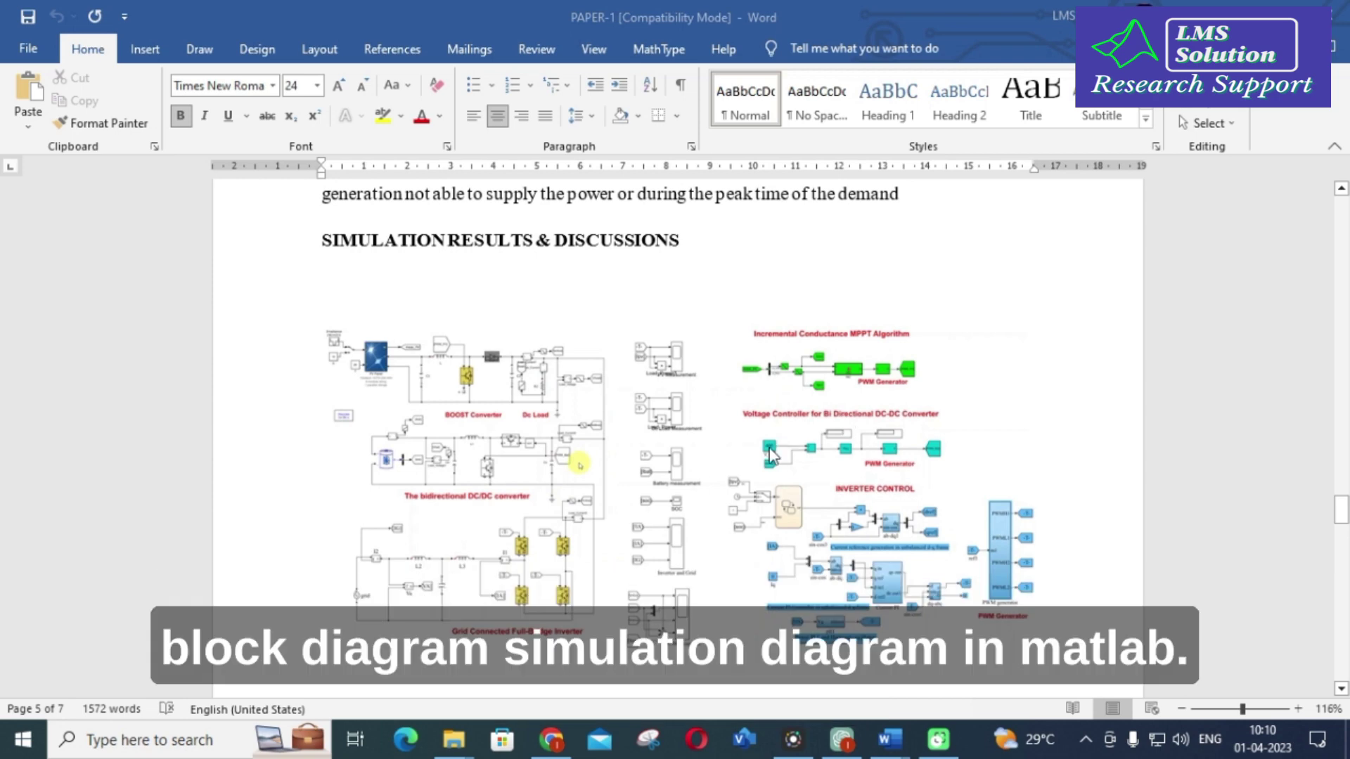
pyautogui.scroll(-1, 770, 455)
pyautogui.scroll(-8, 564, 436)
pyautogui.scroll(5, 539, 440)
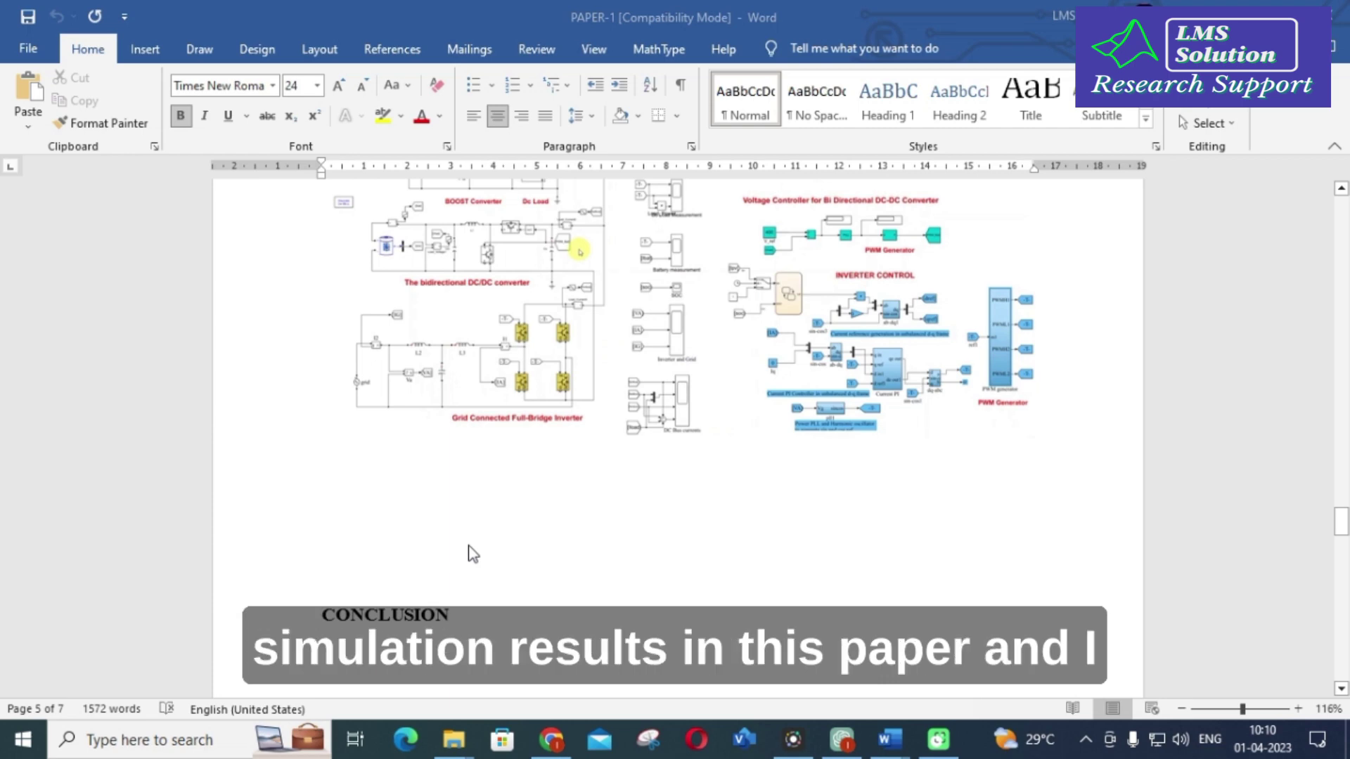
pyautogui.scroll(-5, 472, 554)
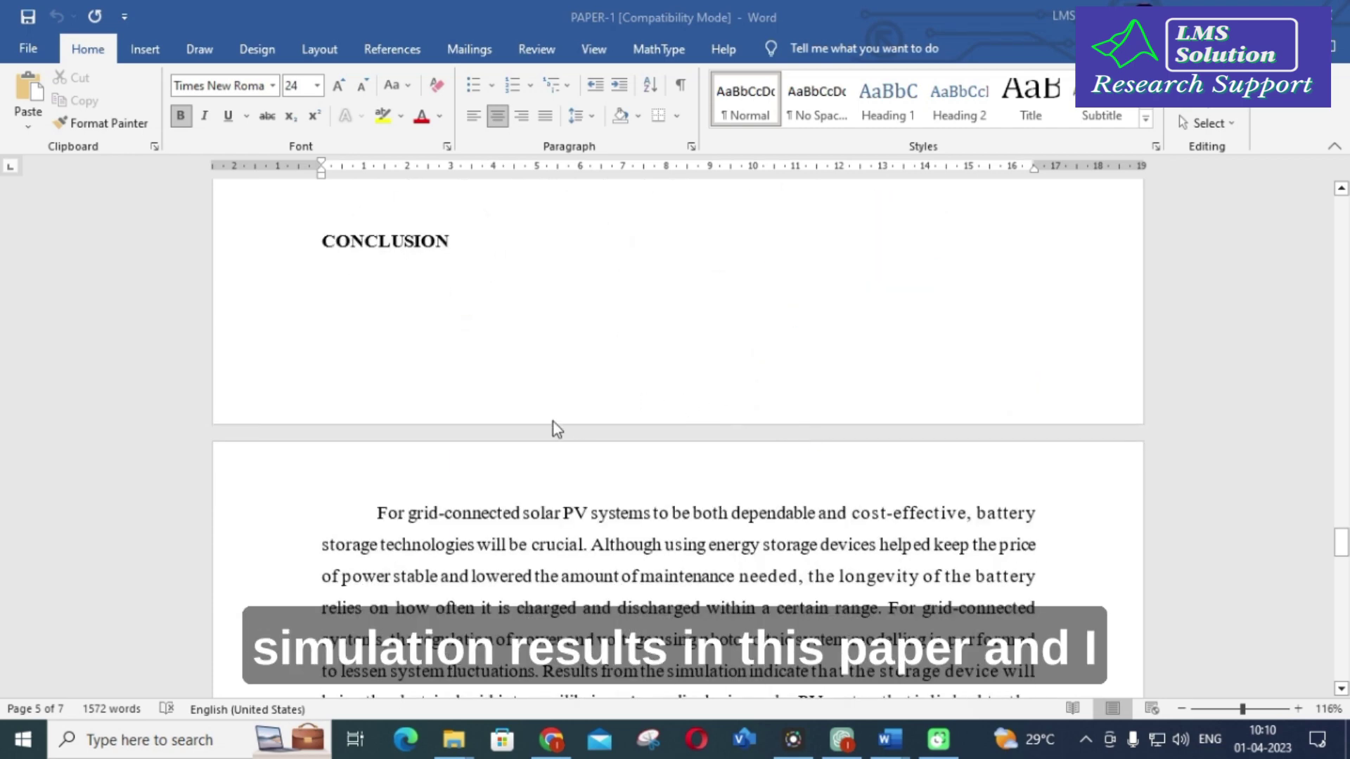
pyautogui.scroll(-4, 553, 428)
pyautogui.scroll(-2, 576, 455)
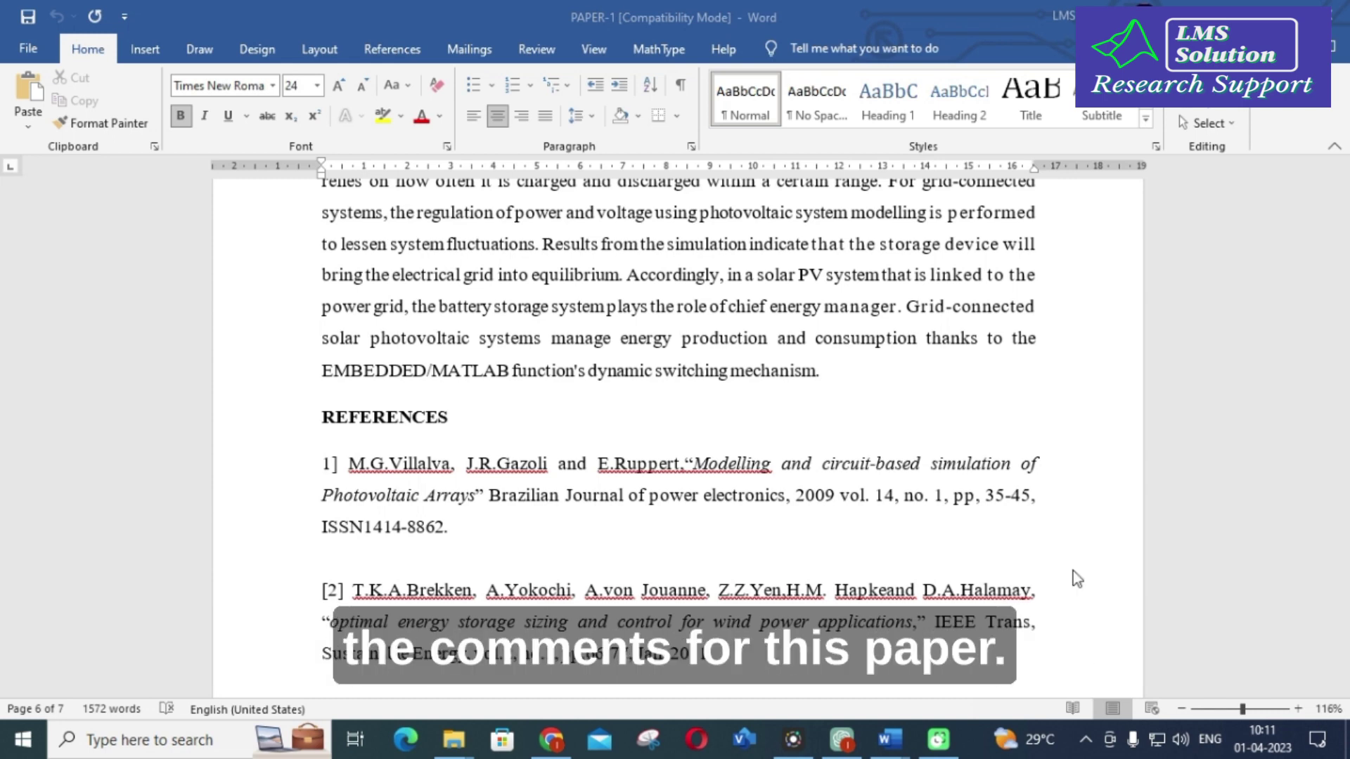
pyautogui.scroll(-8, 967, 373)
pyautogui.scroll(3, 959, 422)
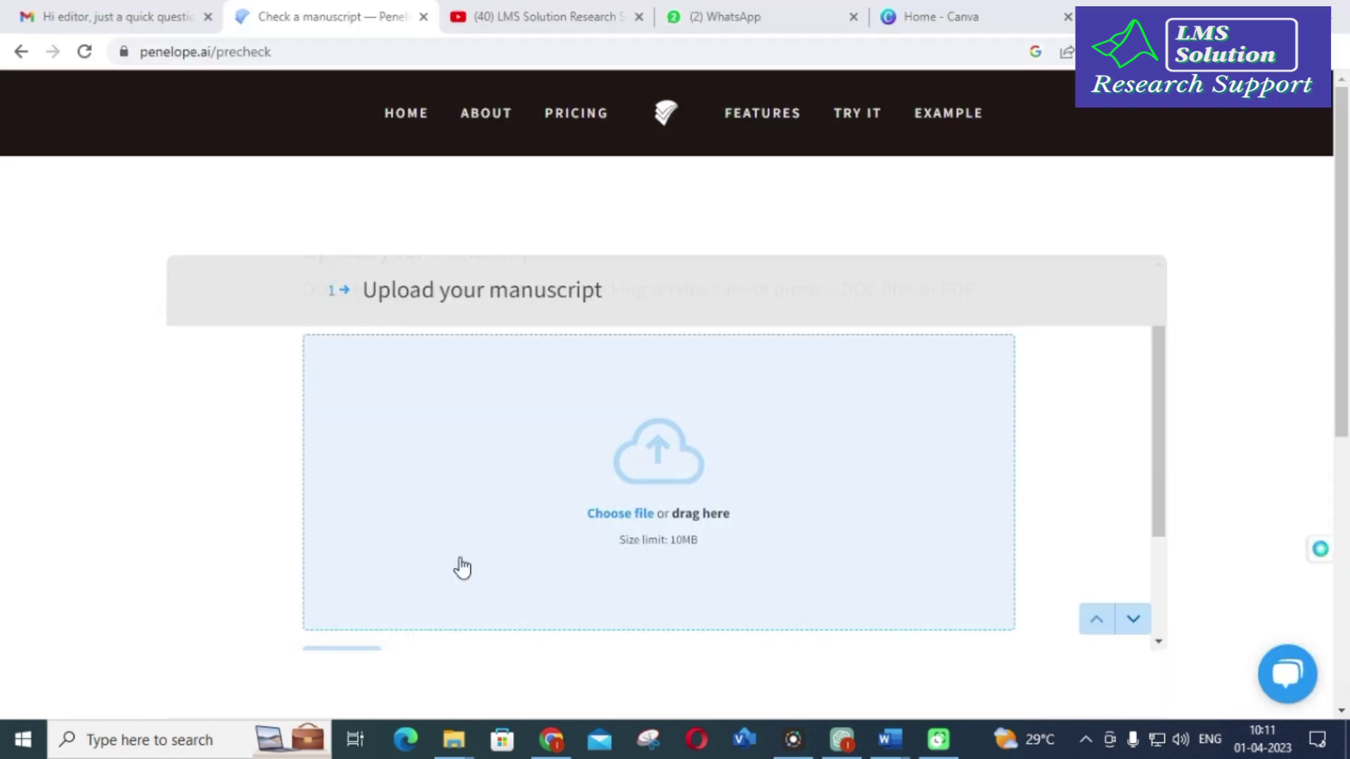
# Step: Upload PAPER-1.docx from Local Disk (E:) > ITPES > PAPER 1 to Penelope.ai
pyautogui.click(650, 470)
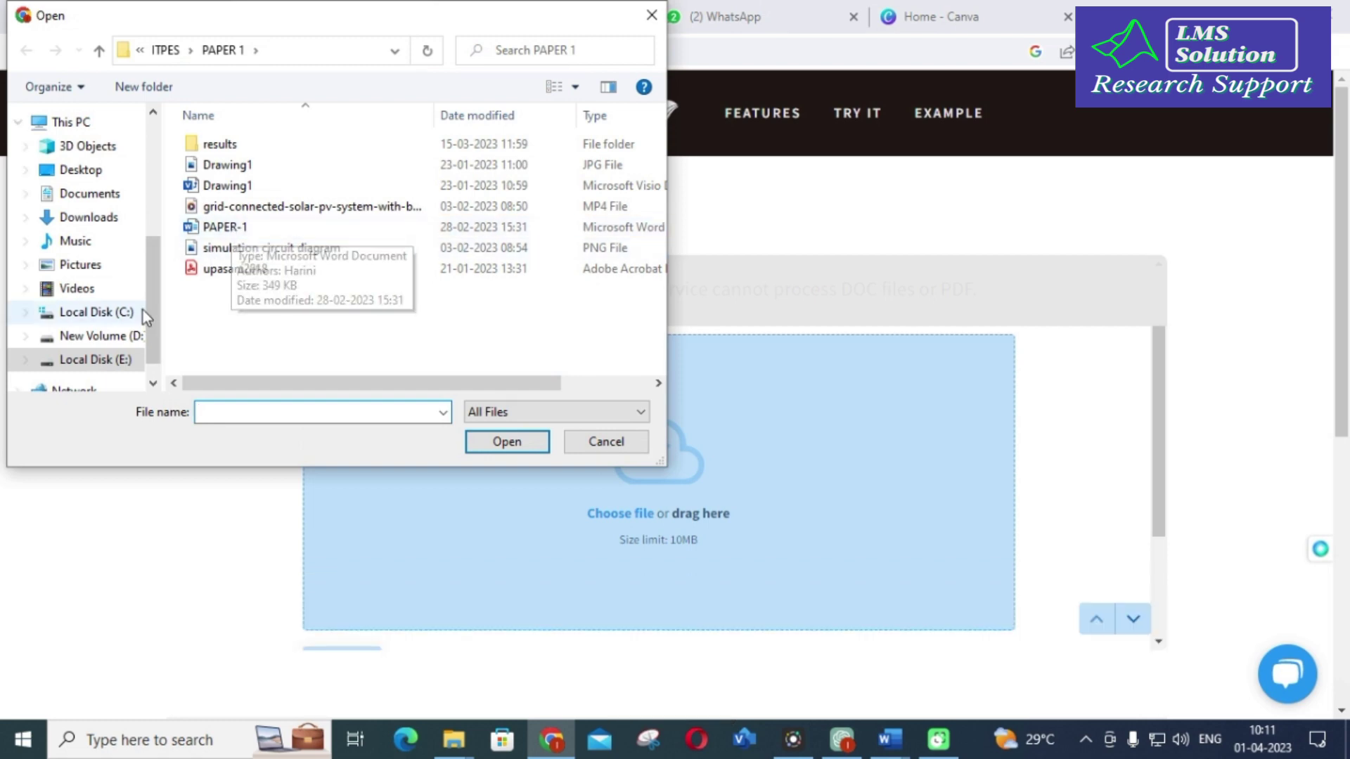
pyautogui.click(113, 359)
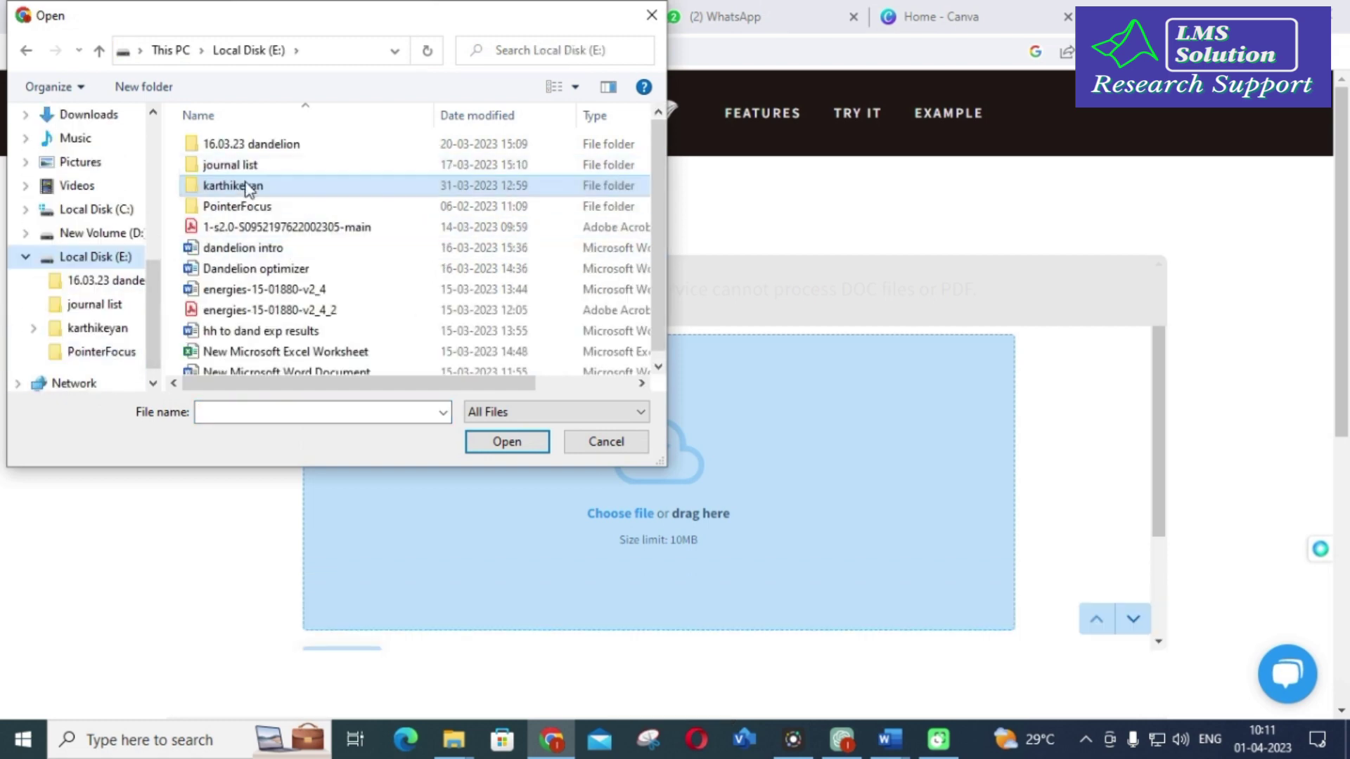
pyautogui.doubleClick(250, 189)
pyautogui.scroll(-2, 247, 192)
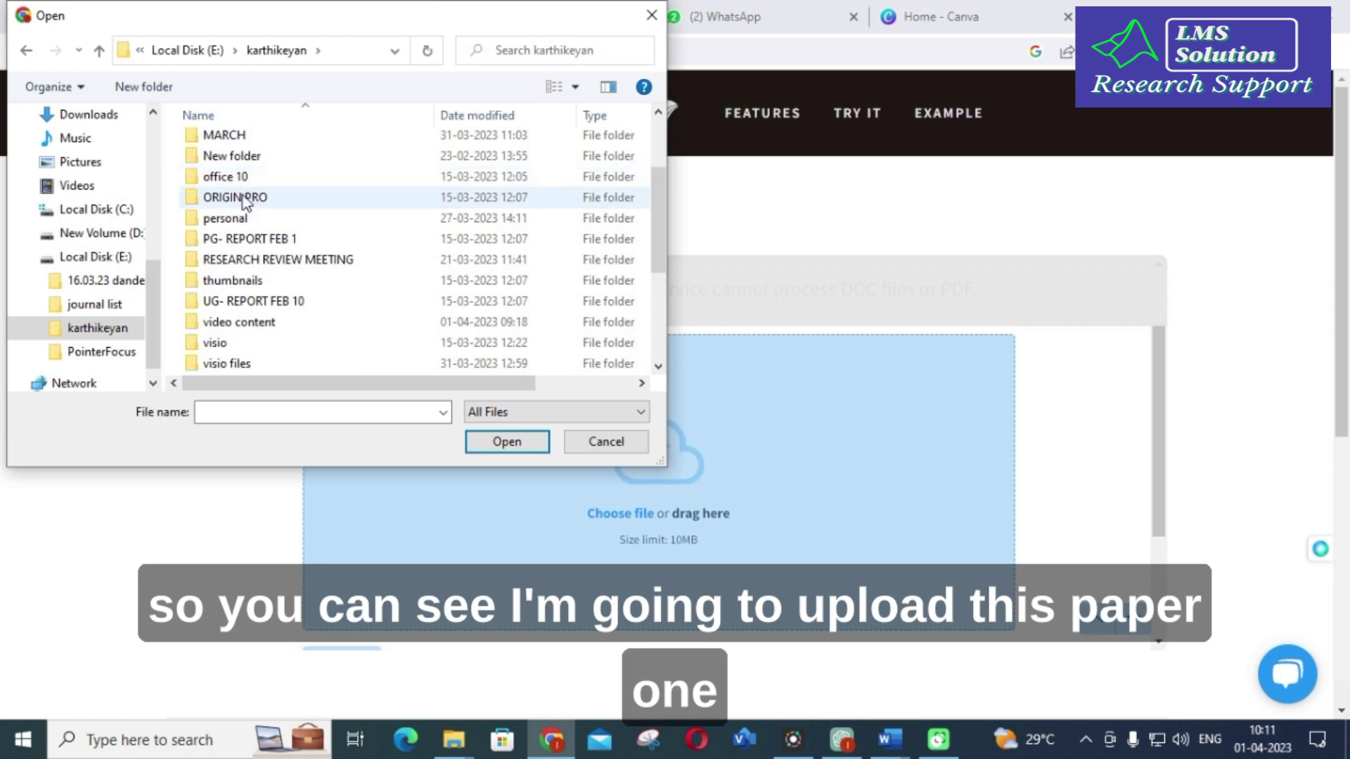
pyautogui.scroll(2, 235, 186)
pyautogui.click(236, 186)
pyautogui.doubleClick(235, 186)
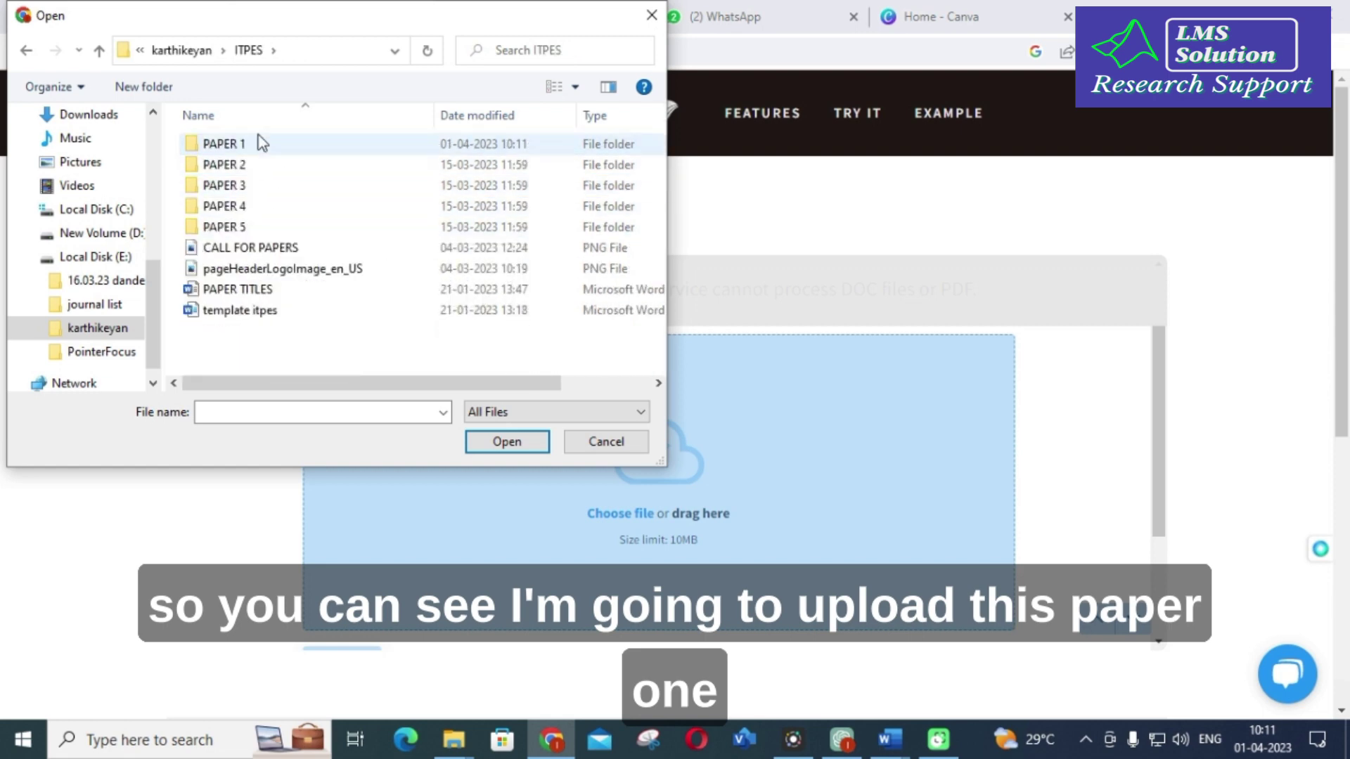
pyautogui.doubleClick(253, 141)
pyautogui.click(248, 225)
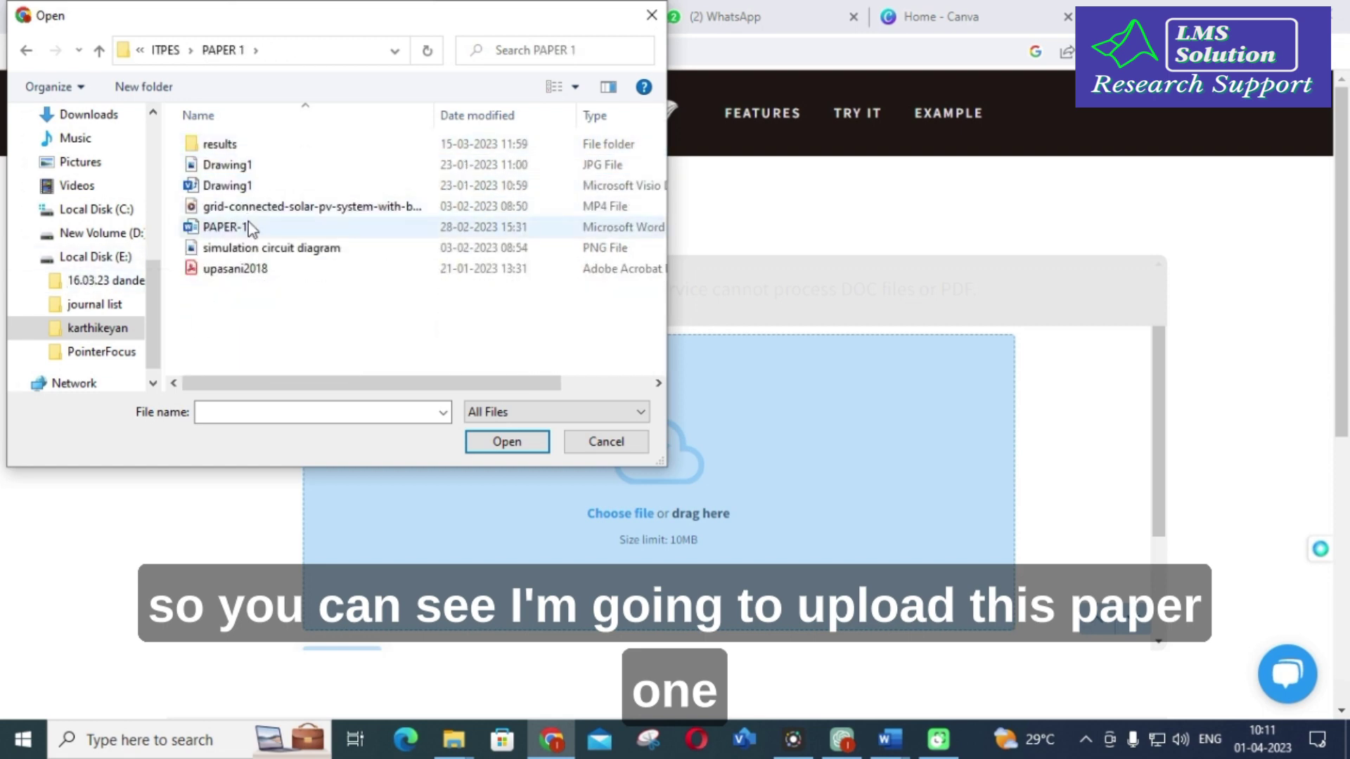
pyautogui.click(507, 443)
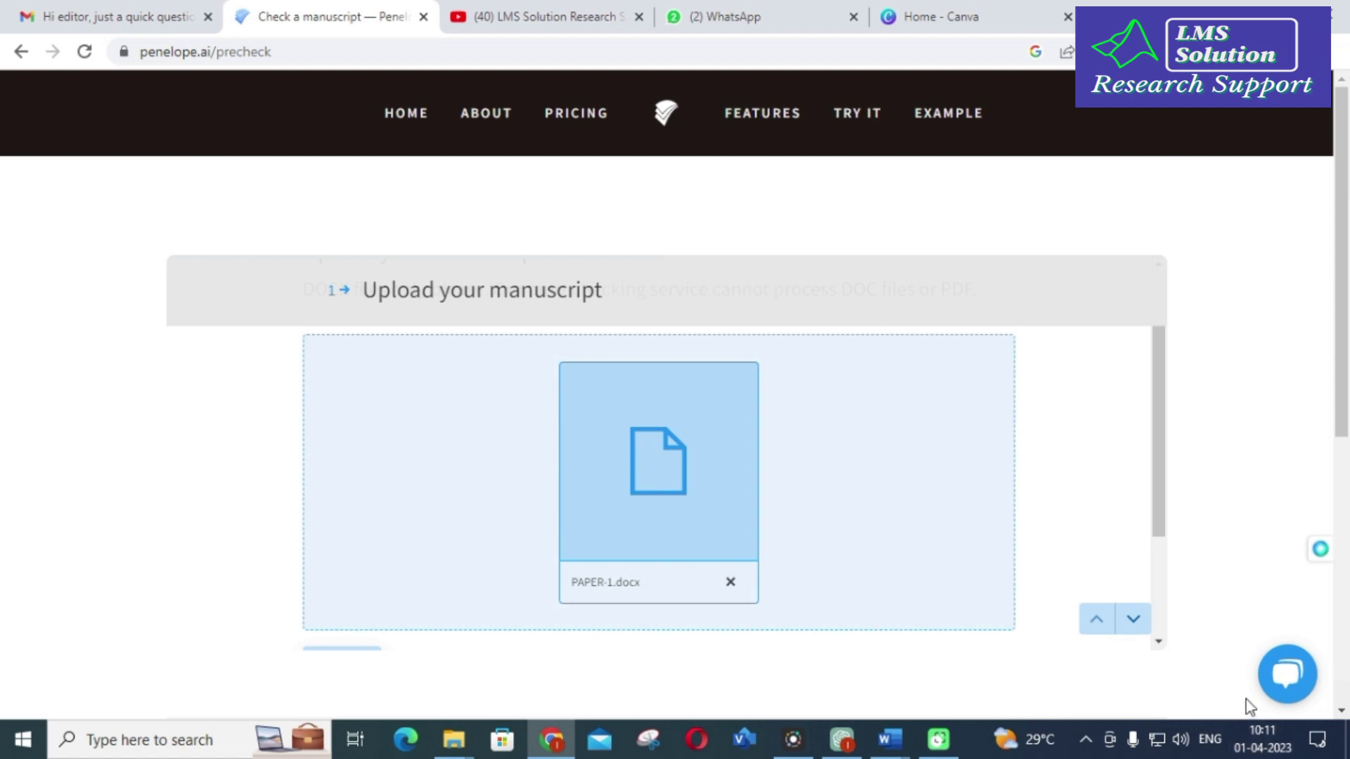
pyautogui.scroll(-1, 1188, 633)
# Step: Classify the article as Research and give 'through internet' as the Other data source
pyautogui.click(1134, 522)
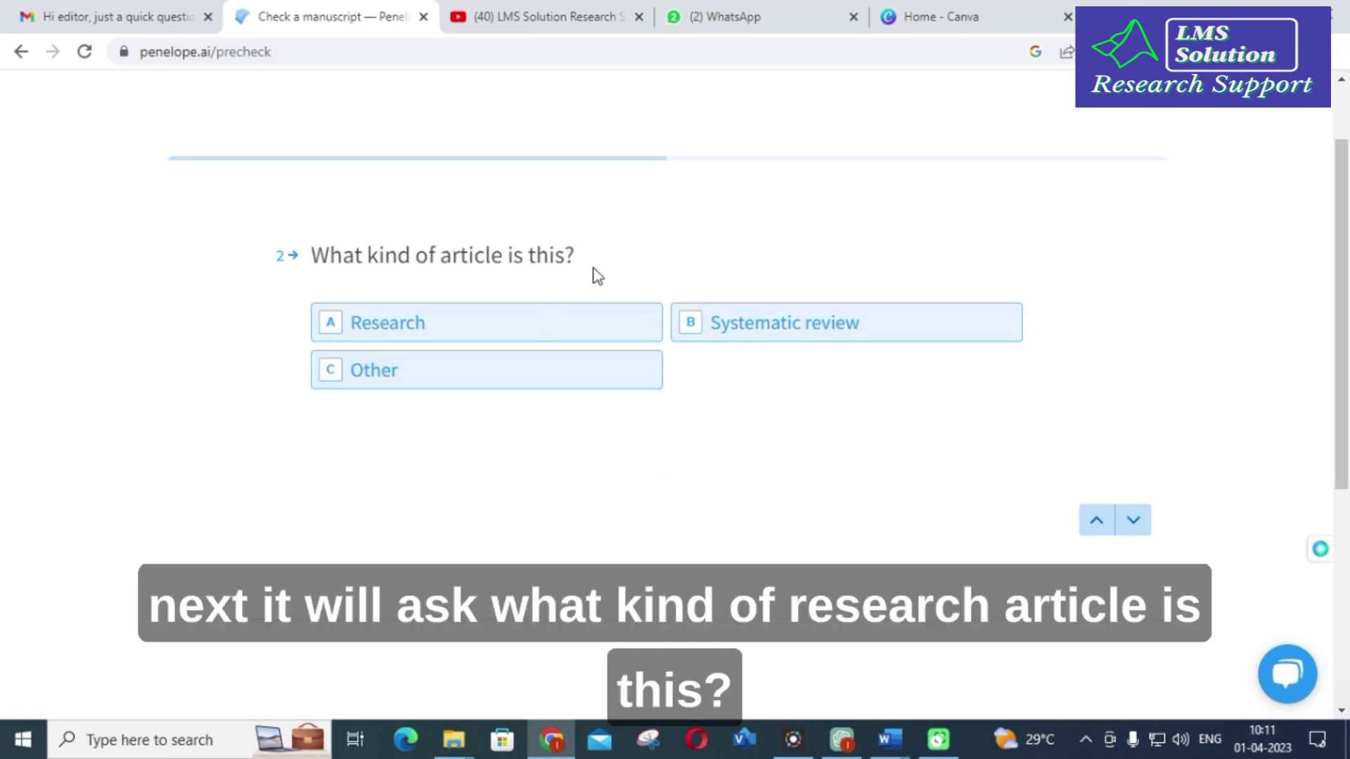
pyautogui.click(430, 339)
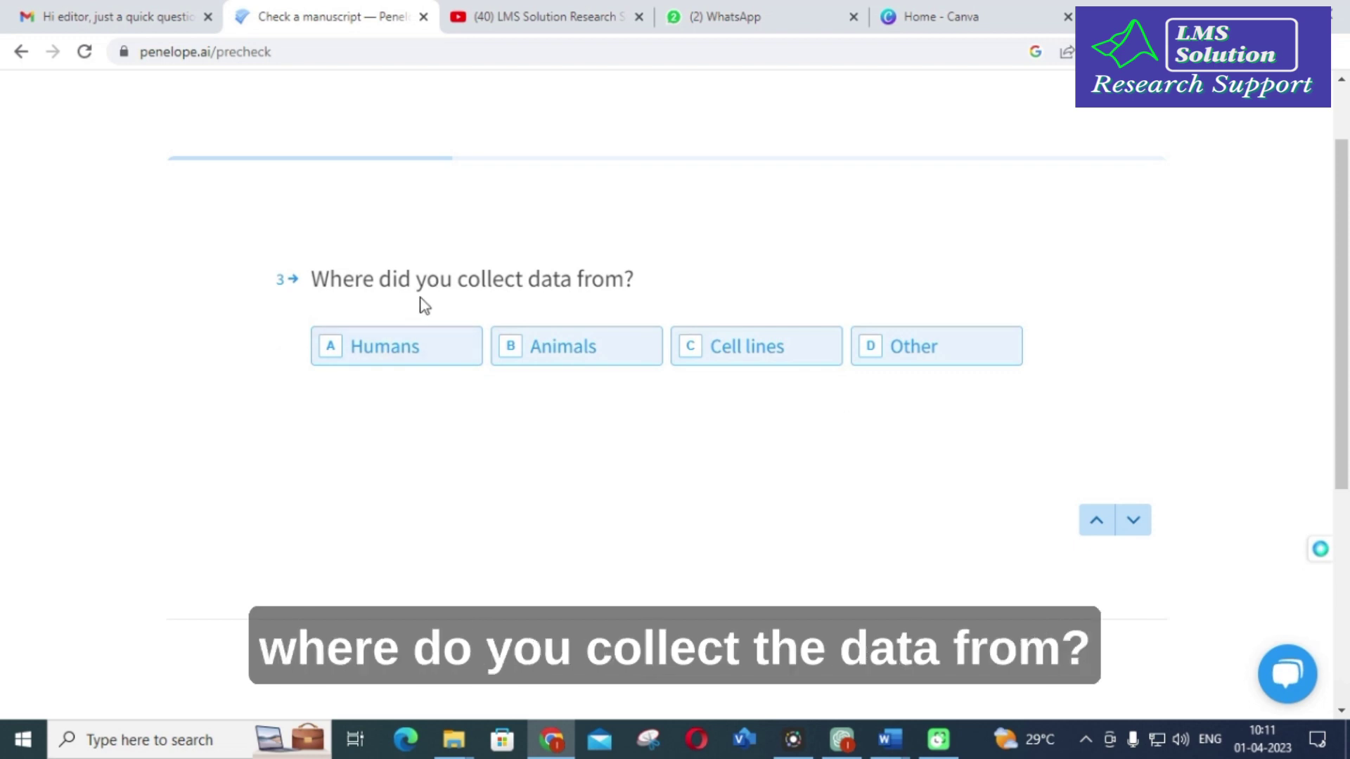
pyautogui.click(902, 347)
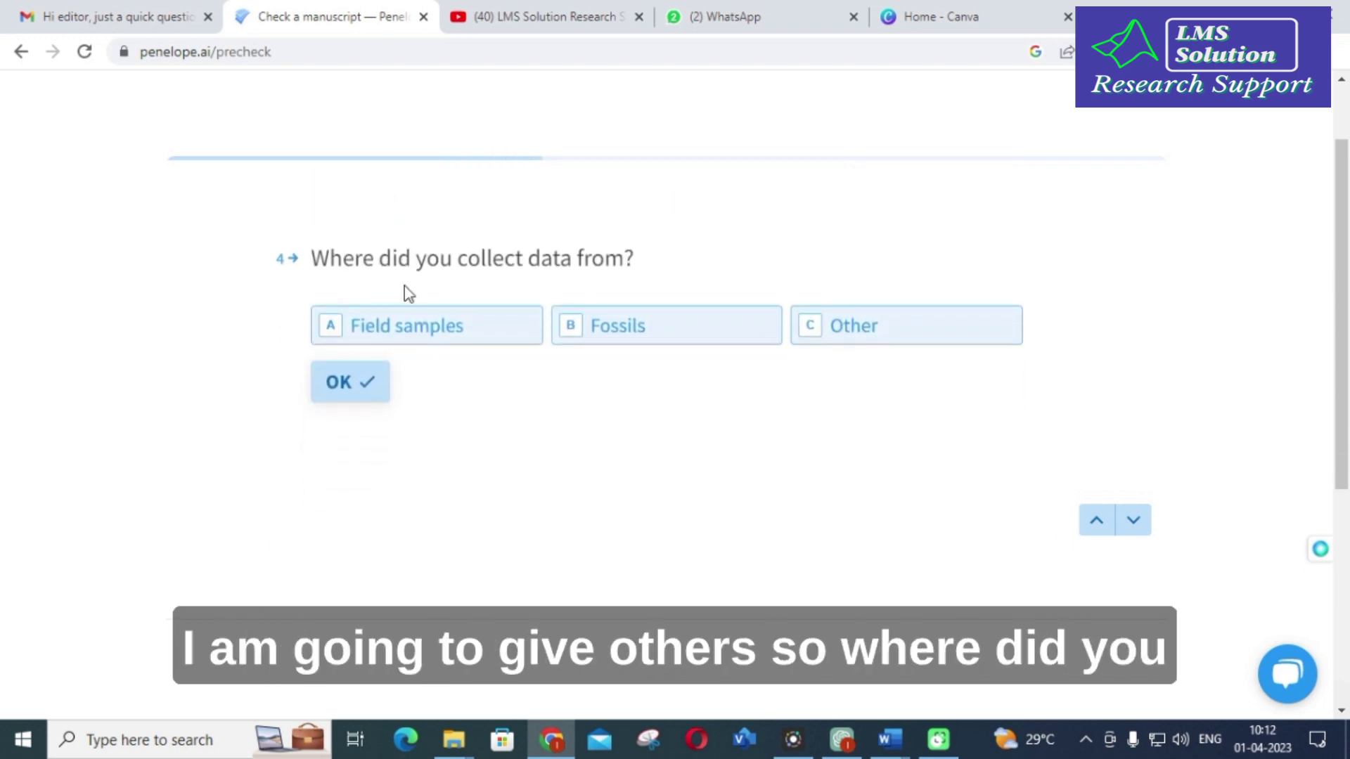
pyautogui.click(911, 326)
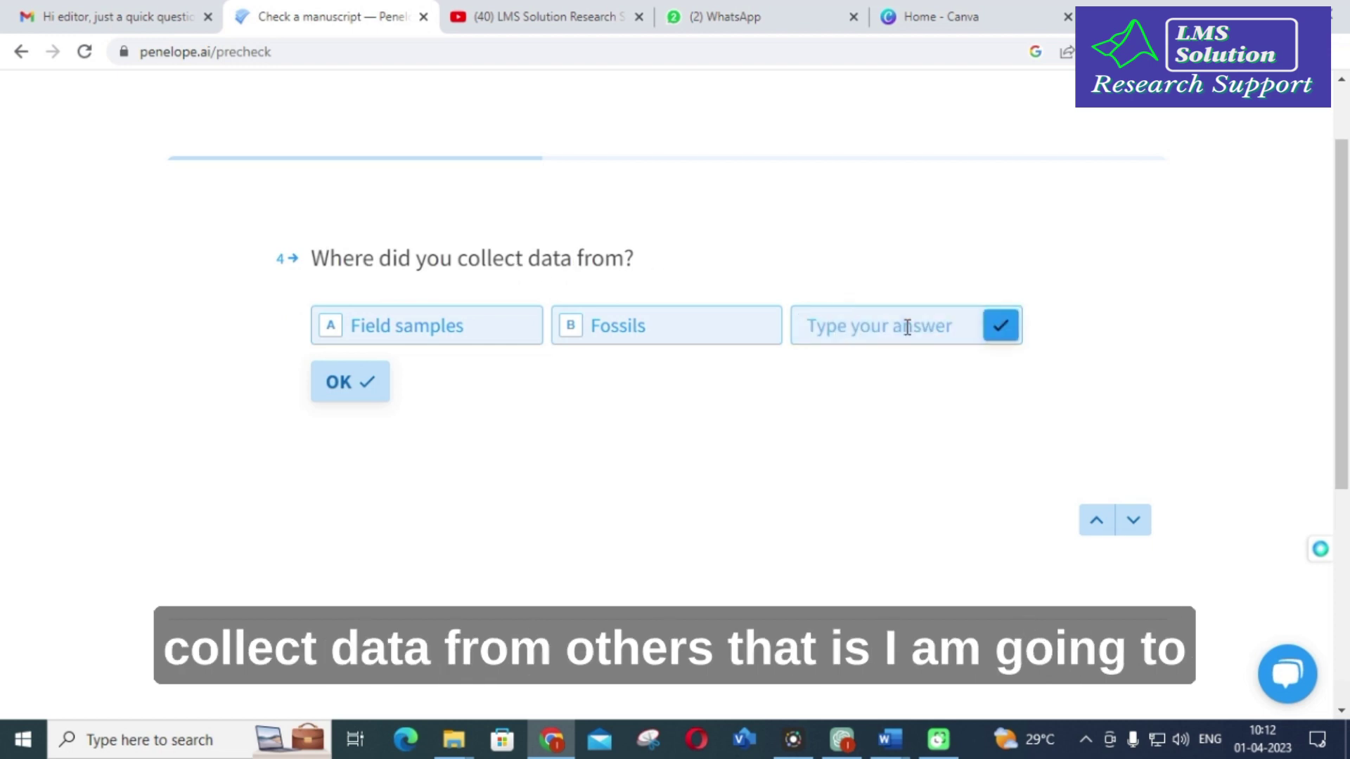
pyautogui.write('through')
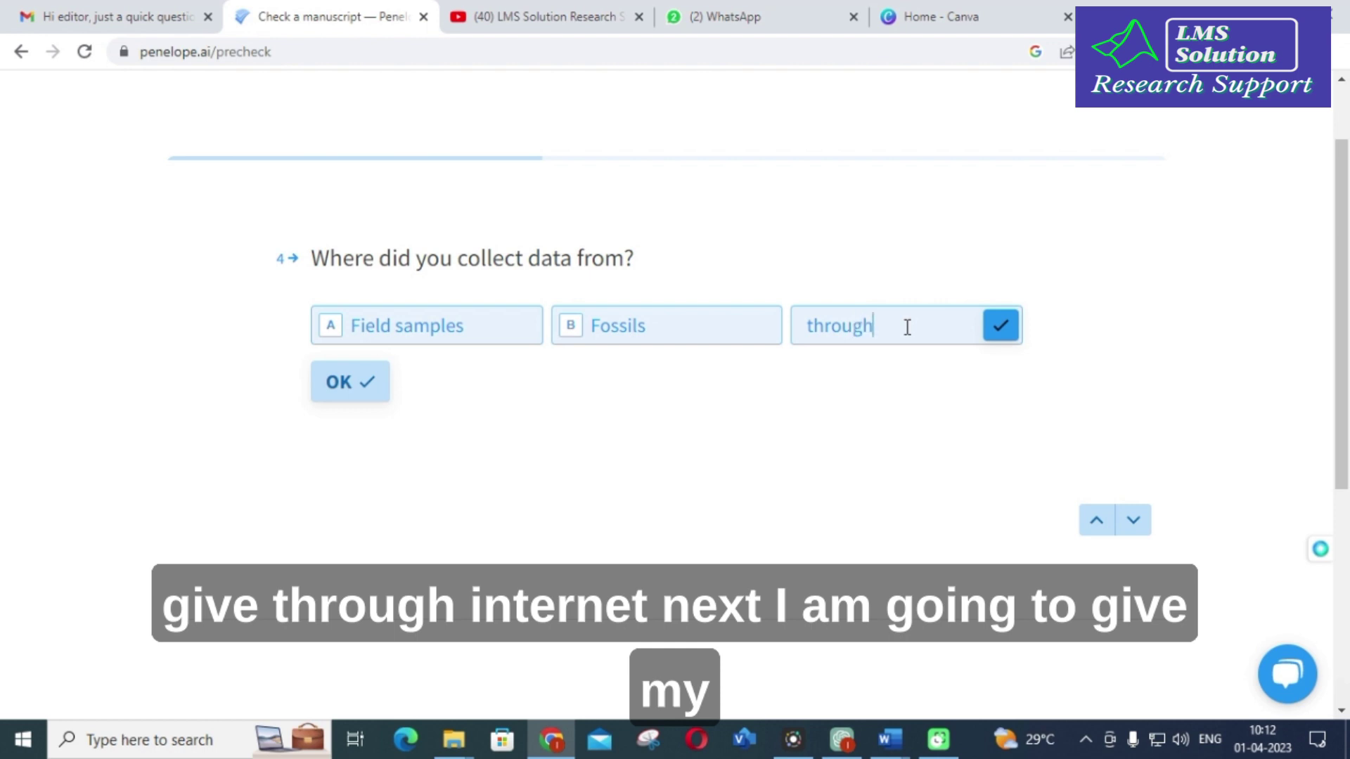
pyautogui.write(' inter')
pyautogui.write('t')
pyautogui.press('Return')
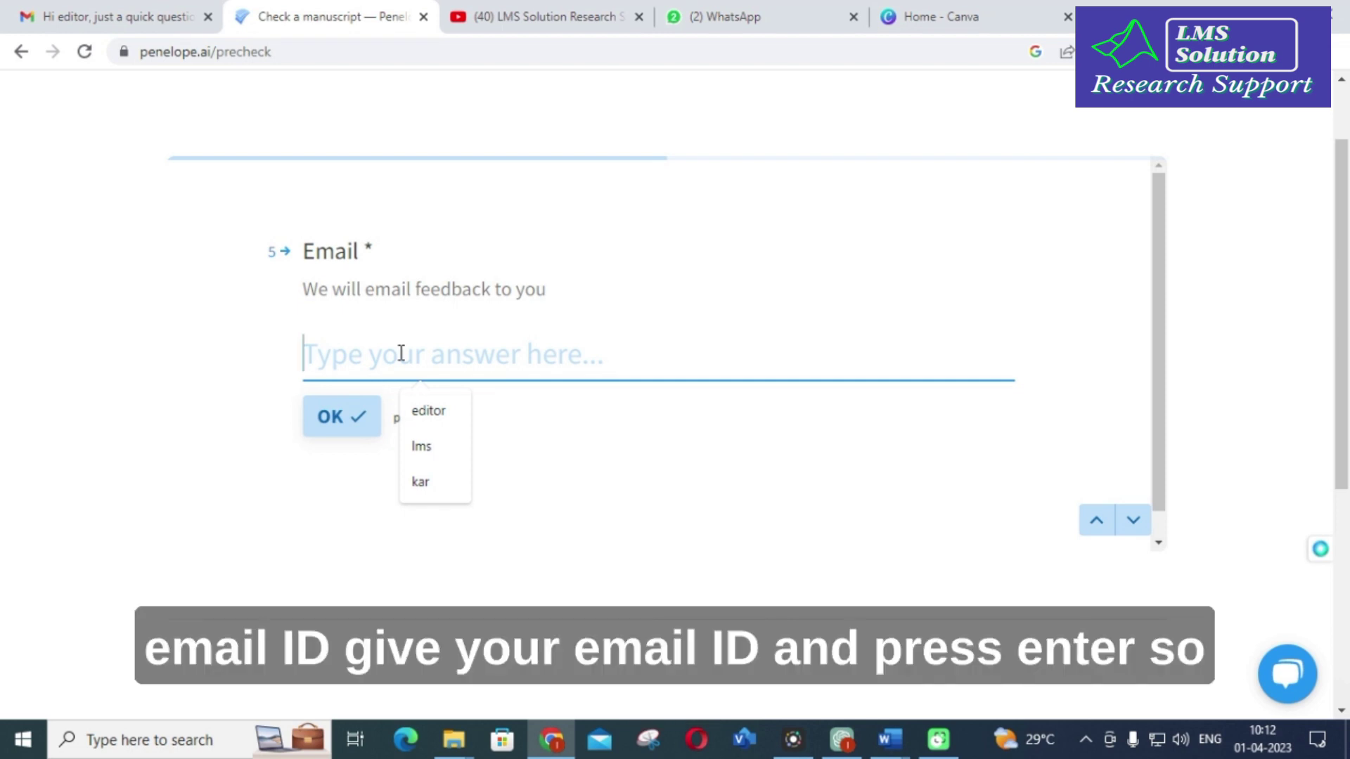
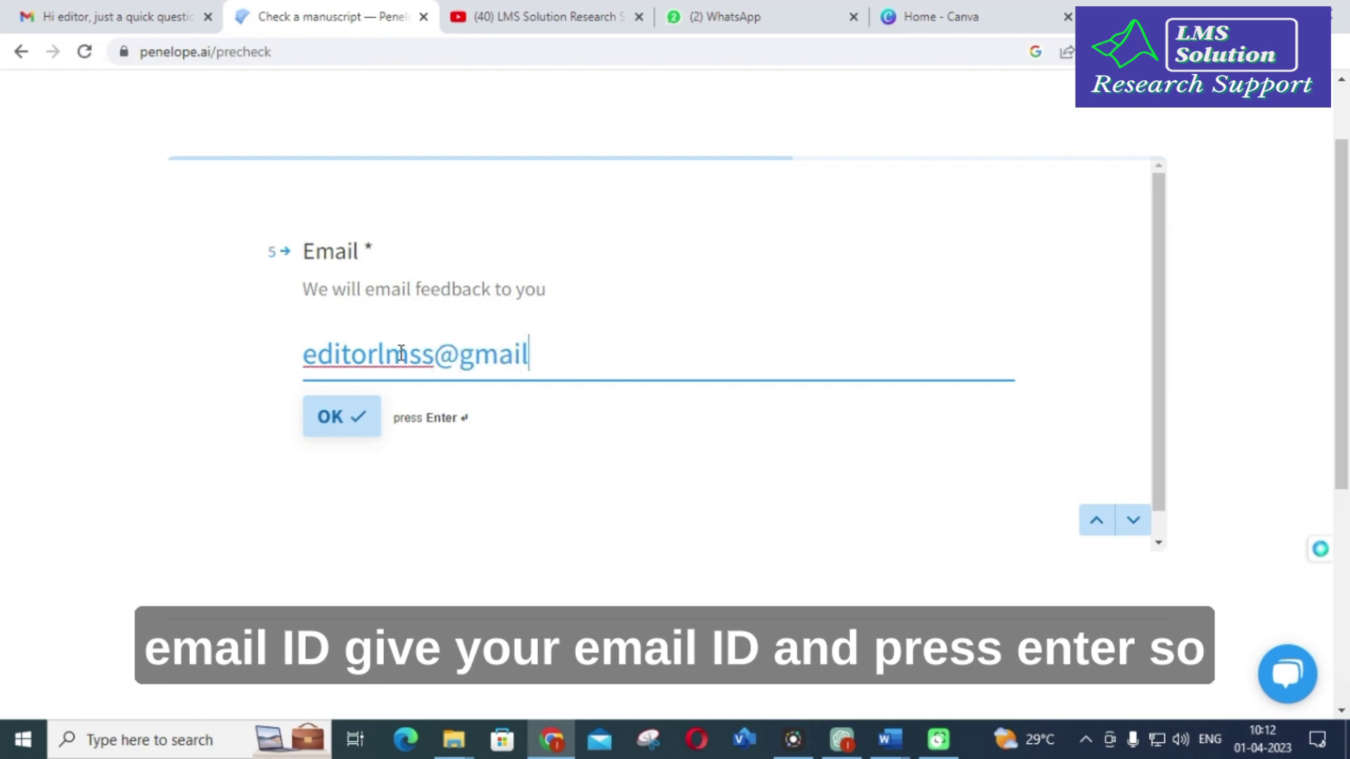
# Step: Enter the contact email address and fill first and last name from saved suggestions
pyautogui.click(349, 421)
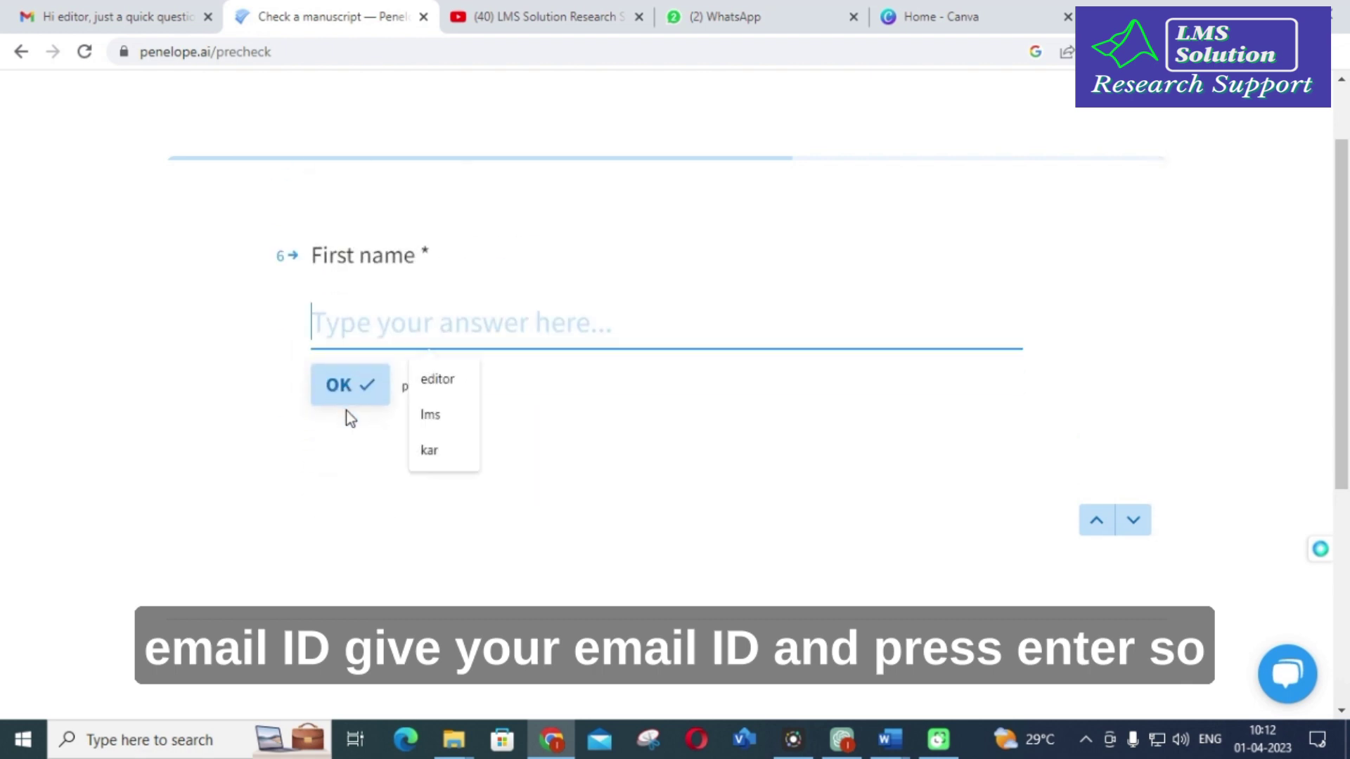
pyautogui.click(430, 384)
pyautogui.click(341, 395)
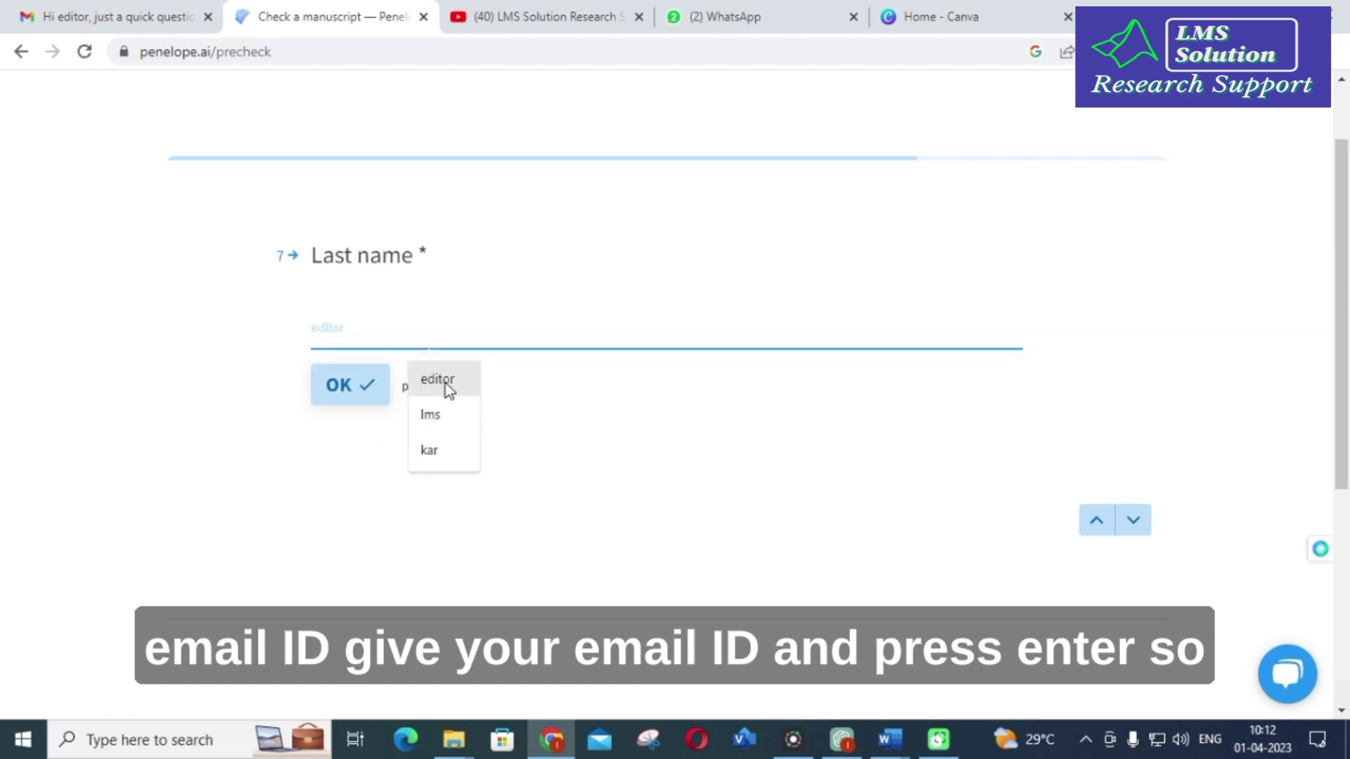
pyautogui.click(427, 416)
pyautogui.click(348, 395)
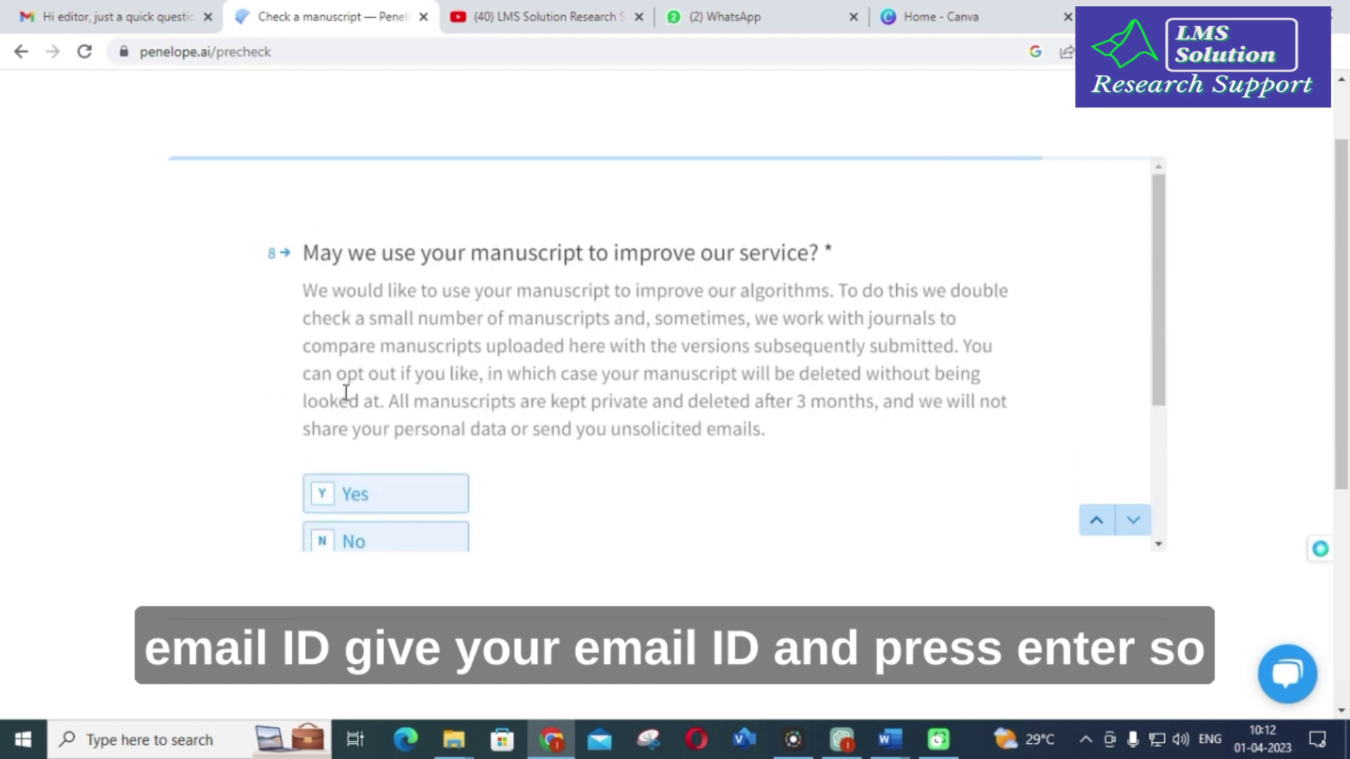
# Step: Allow the manuscript to be used to improve the service and submit the questionnaire
pyautogui.scroll(-3, 407, 196)
pyautogui.scroll(3, 406, 246)
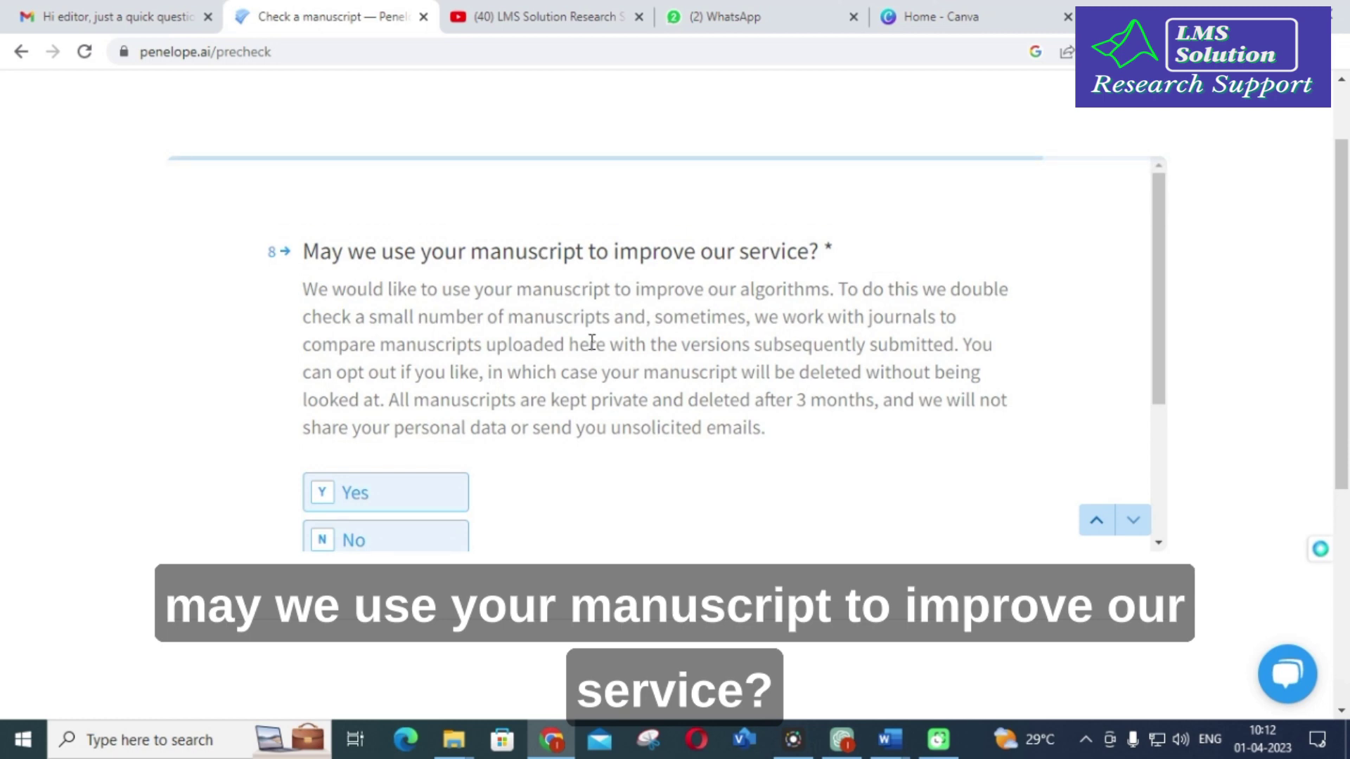
pyautogui.scroll(-2, 594, 344)
pyautogui.click(361, 408)
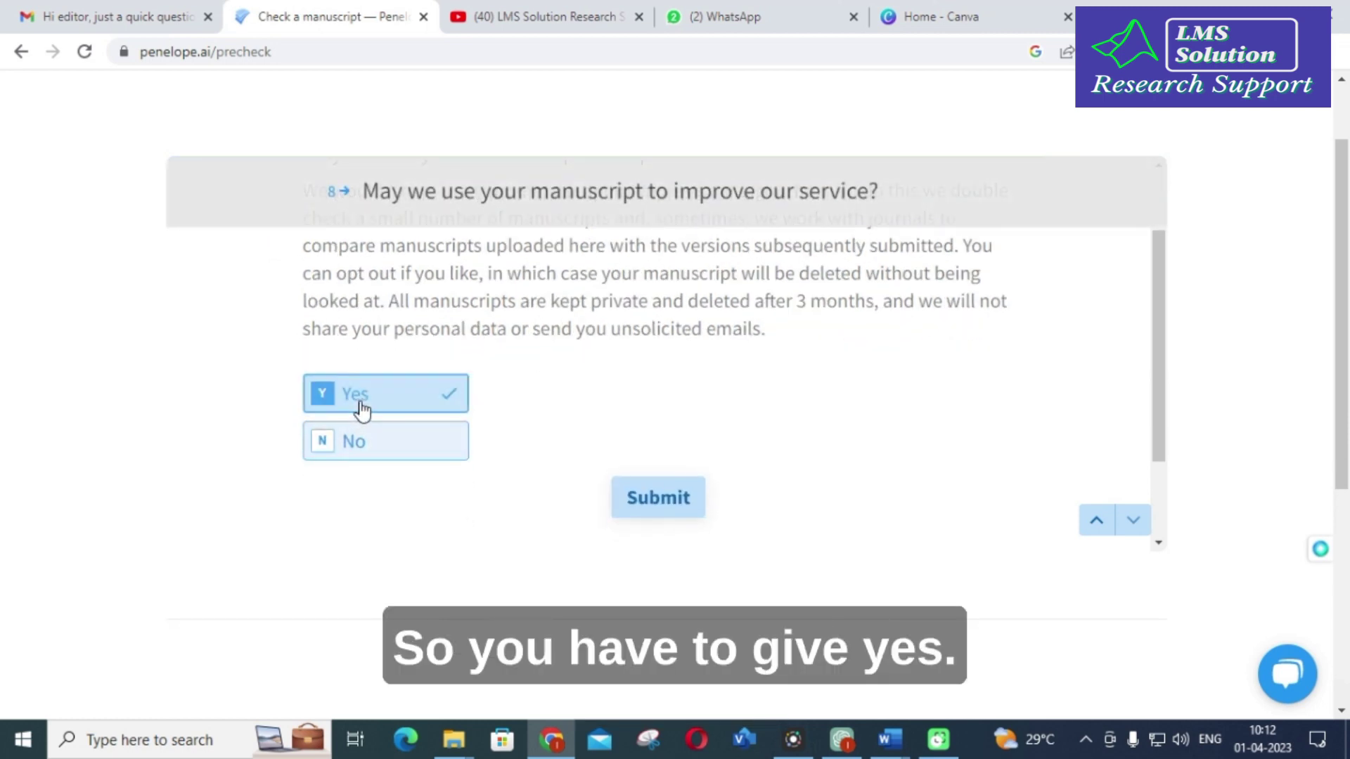
pyautogui.click(664, 508)
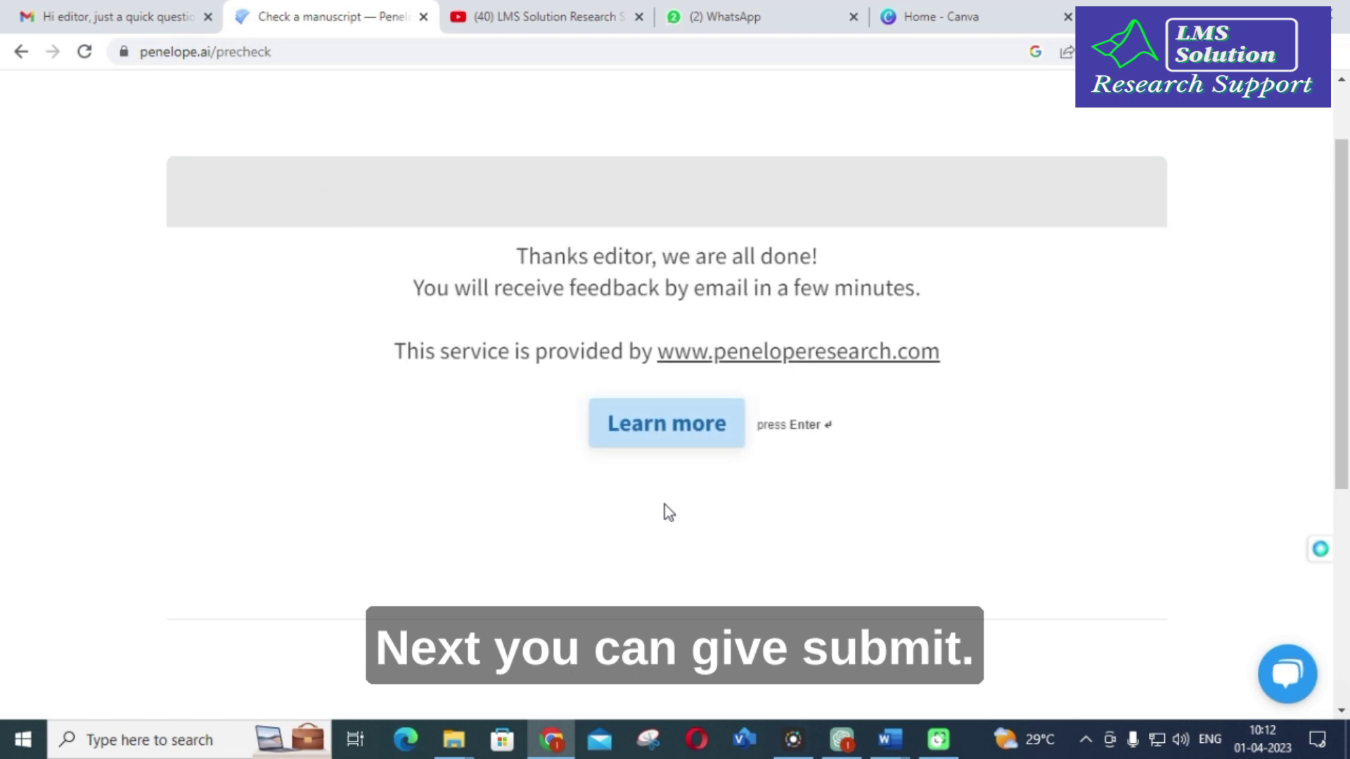
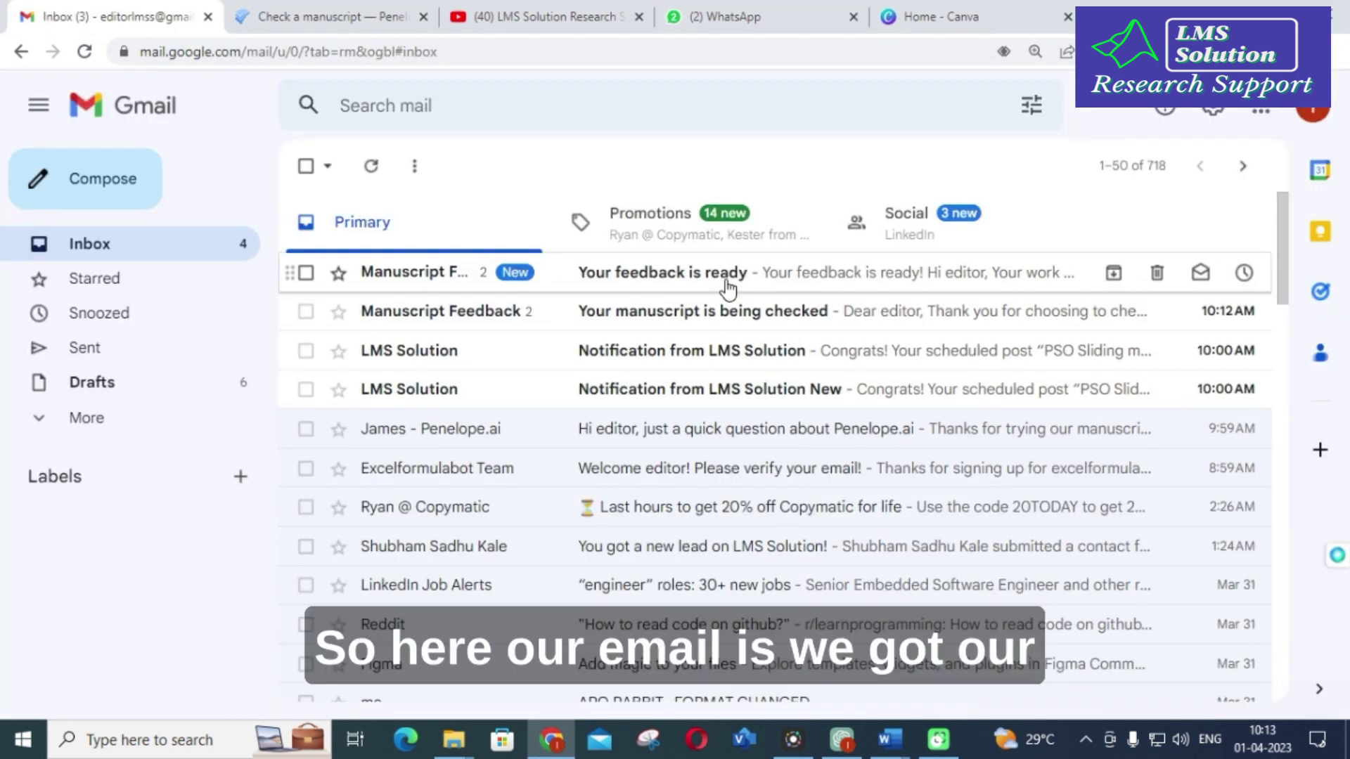
pyautogui.click(686, 314)
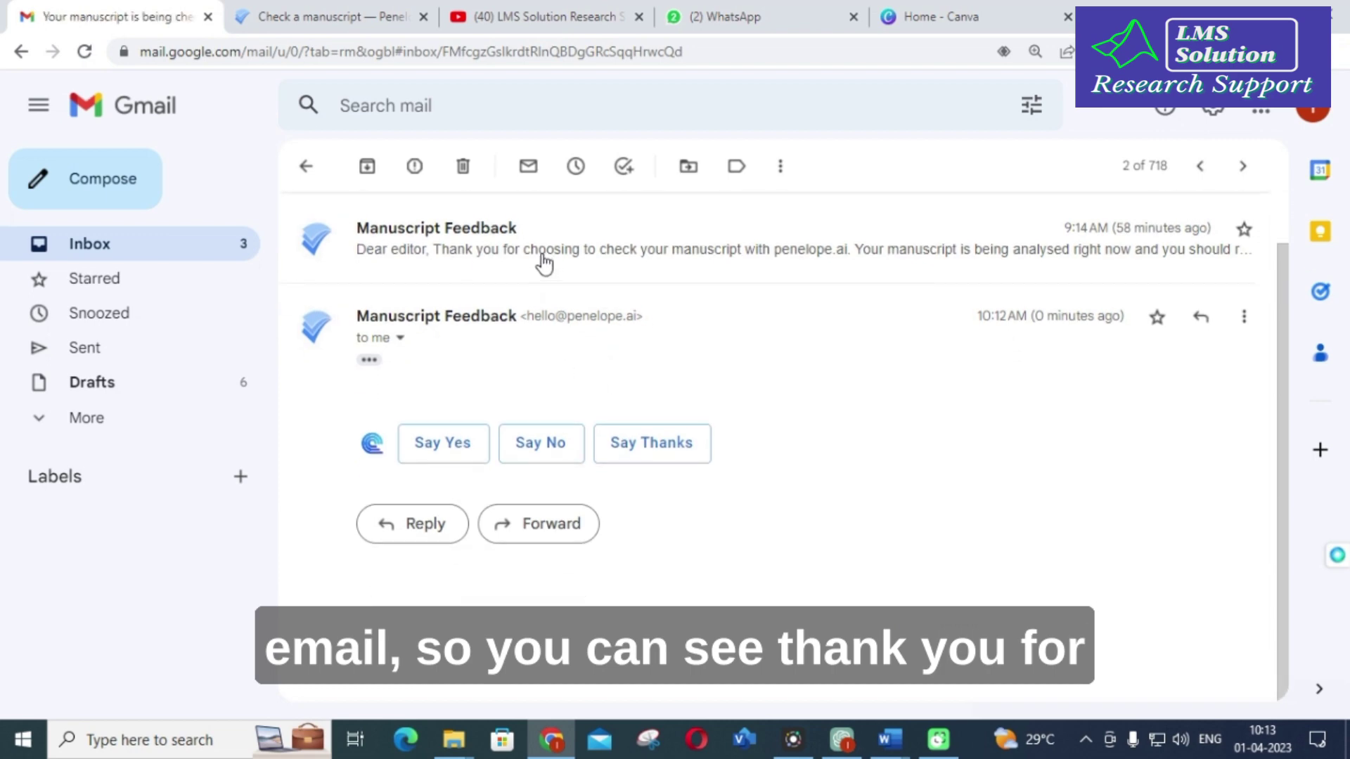
pyautogui.click(543, 252)
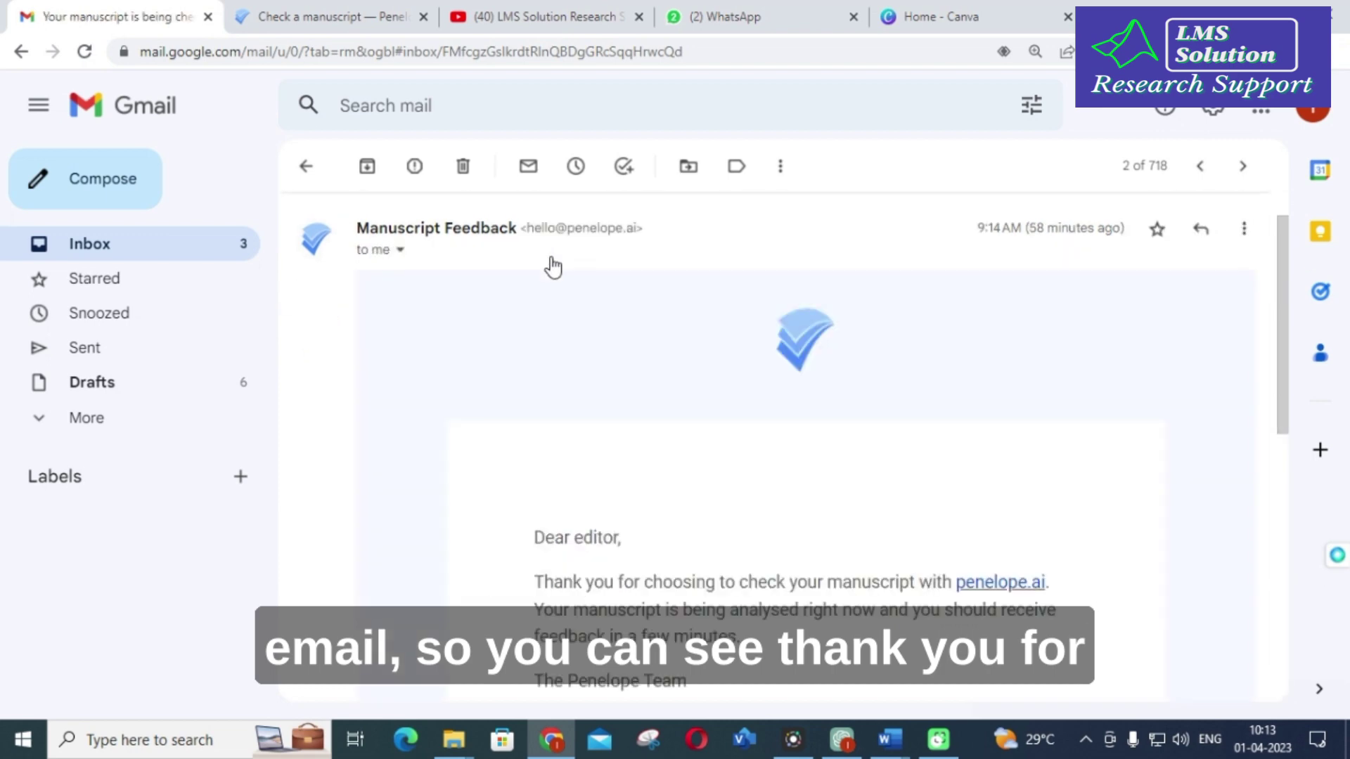
pyautogui.scroll(-4, 551, 271)
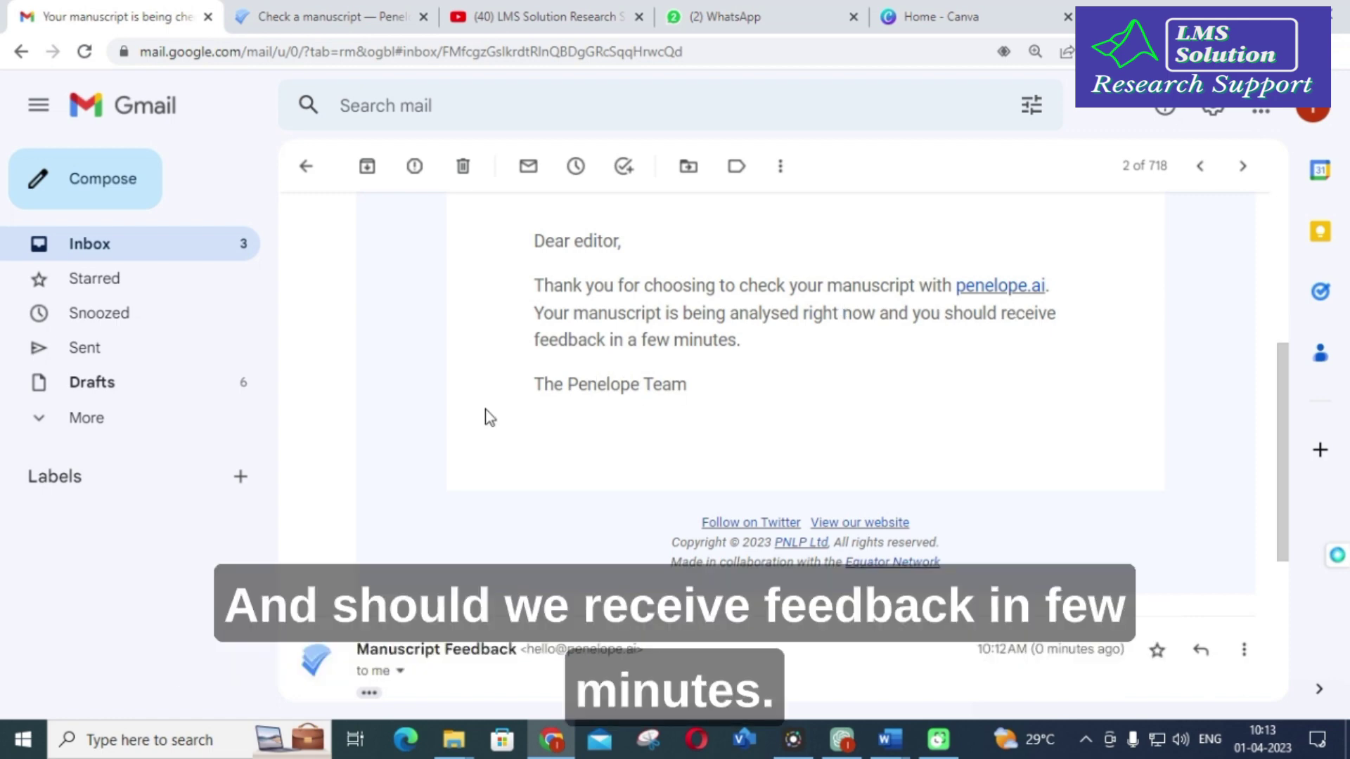
pyautogui.scroll(5, 491, 418)
pyautogui.click(133, 265)
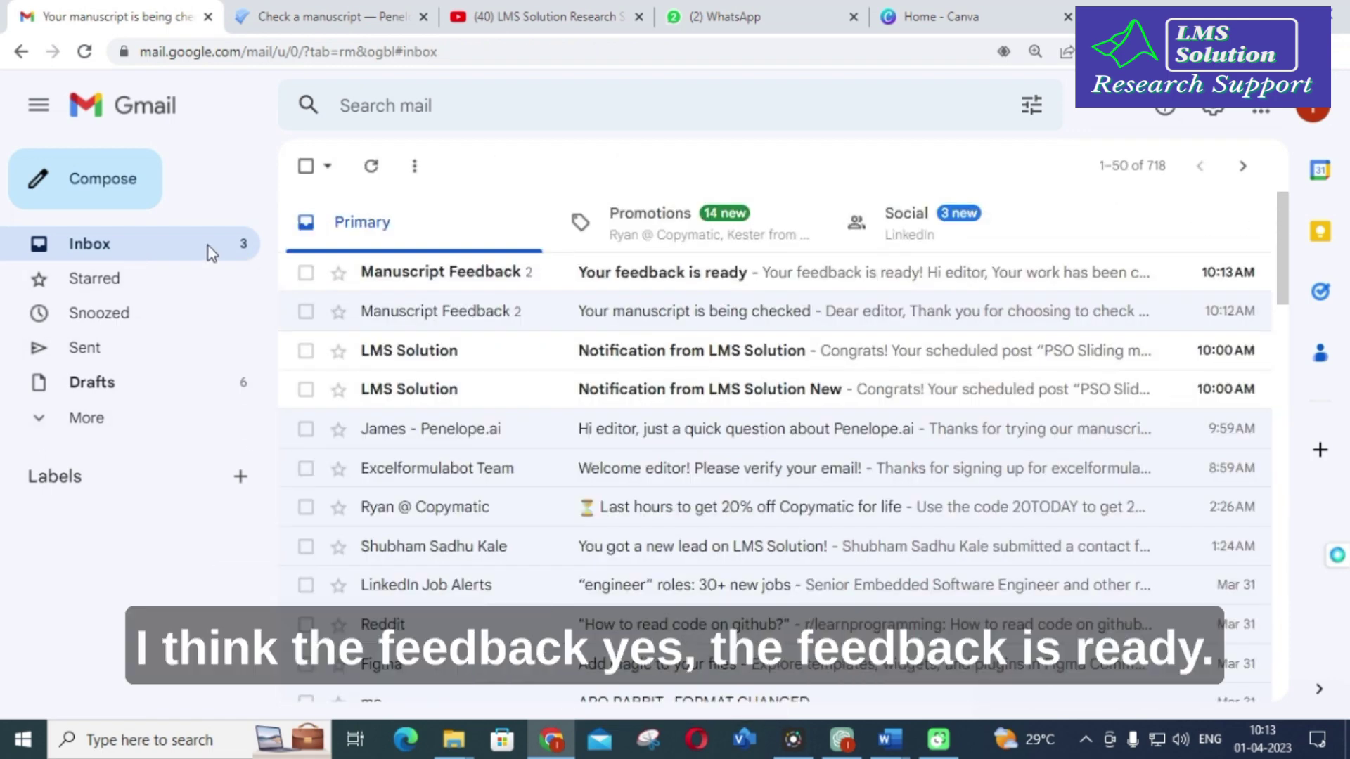
# Step: Copy the feedback password from the 'Your feedback is ready' email and follow its View your feedback link
pyautogui.click(591, 276)
pyautogui.scroll(-4, 591, 276)
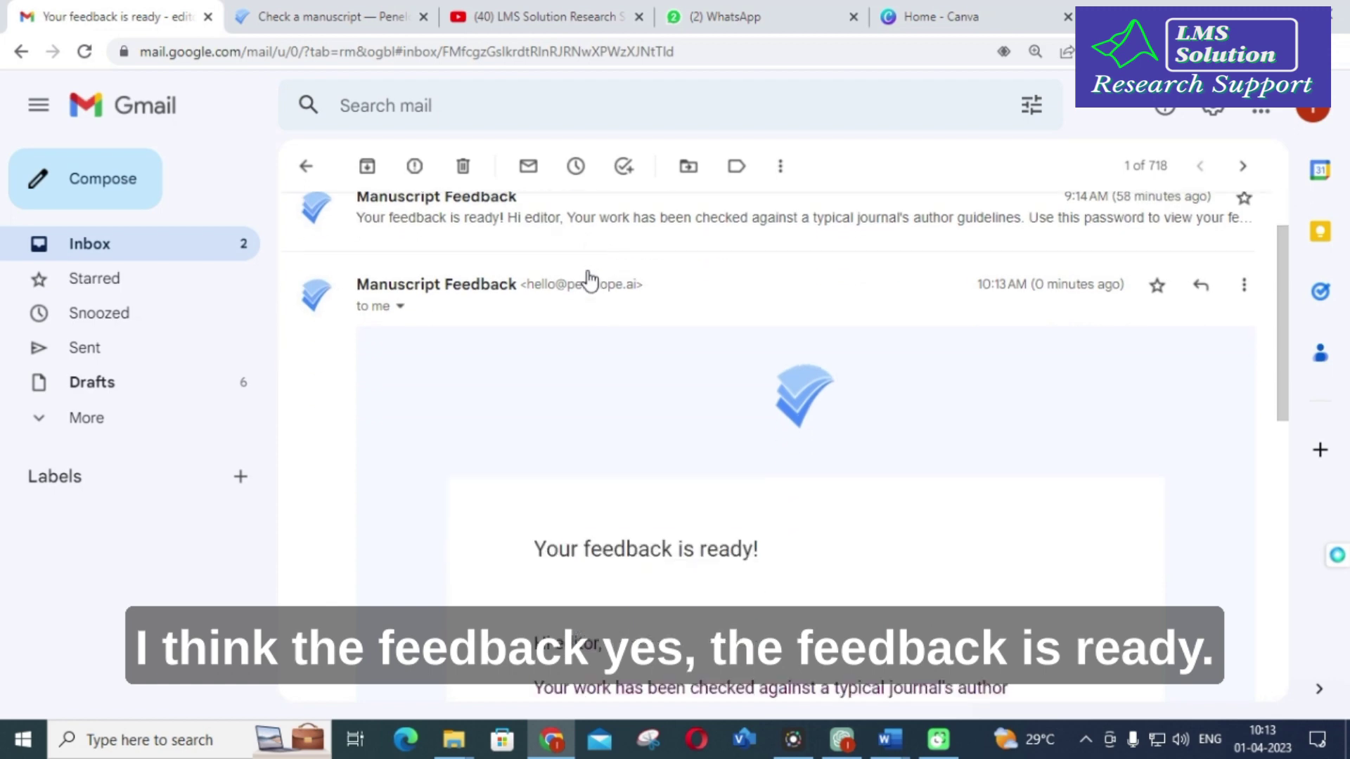
pyautogui.scroll(-2, 588, 276)
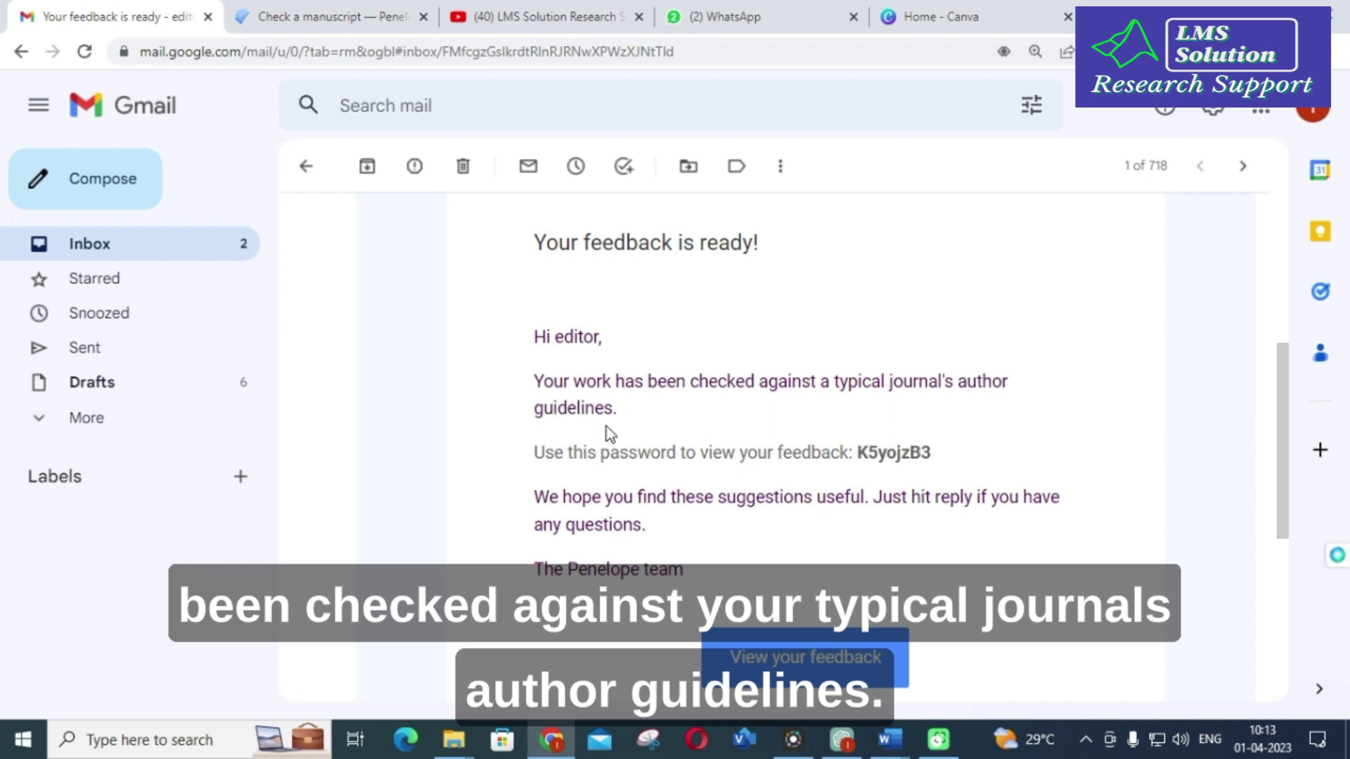
pyautogui.scroll(-2, 633, 394)
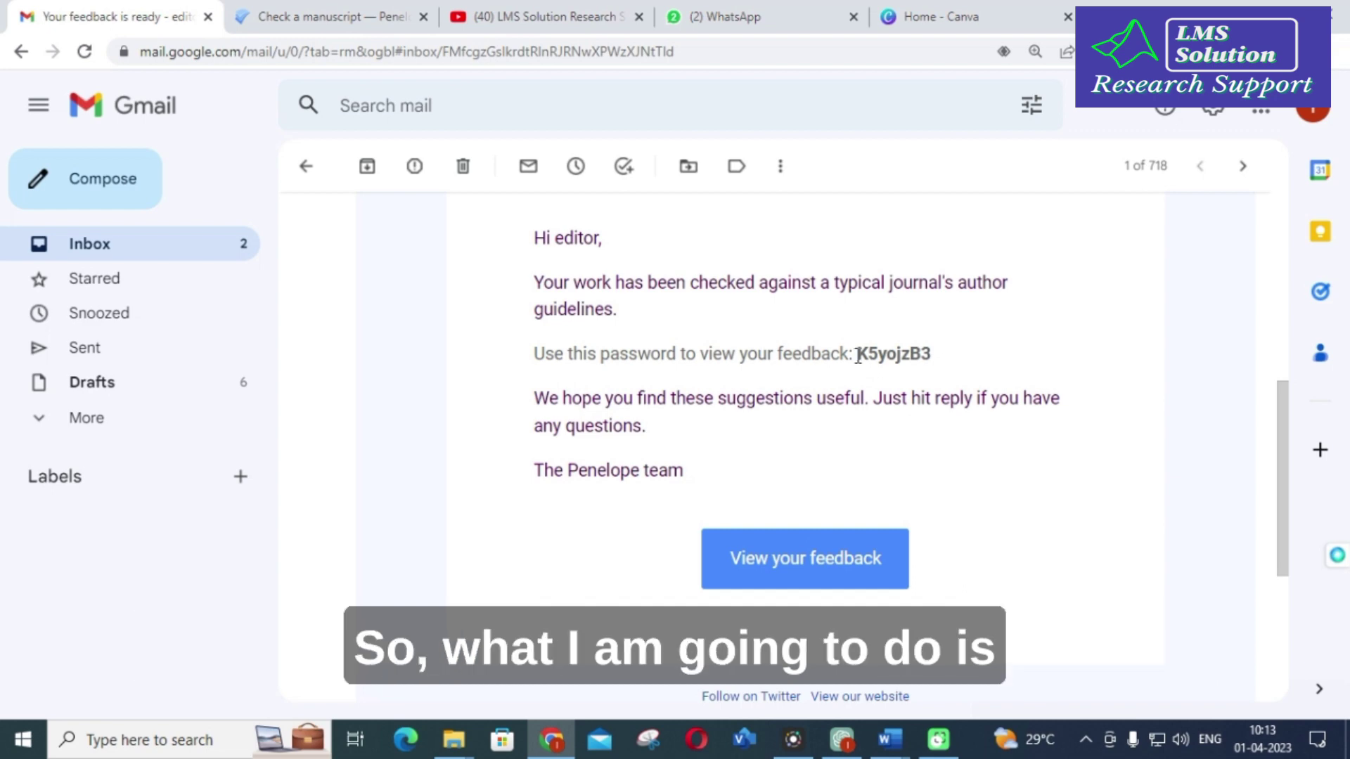
pyautogui.moveTo(857, 355); pyautogui.dragTo(1002, 352)
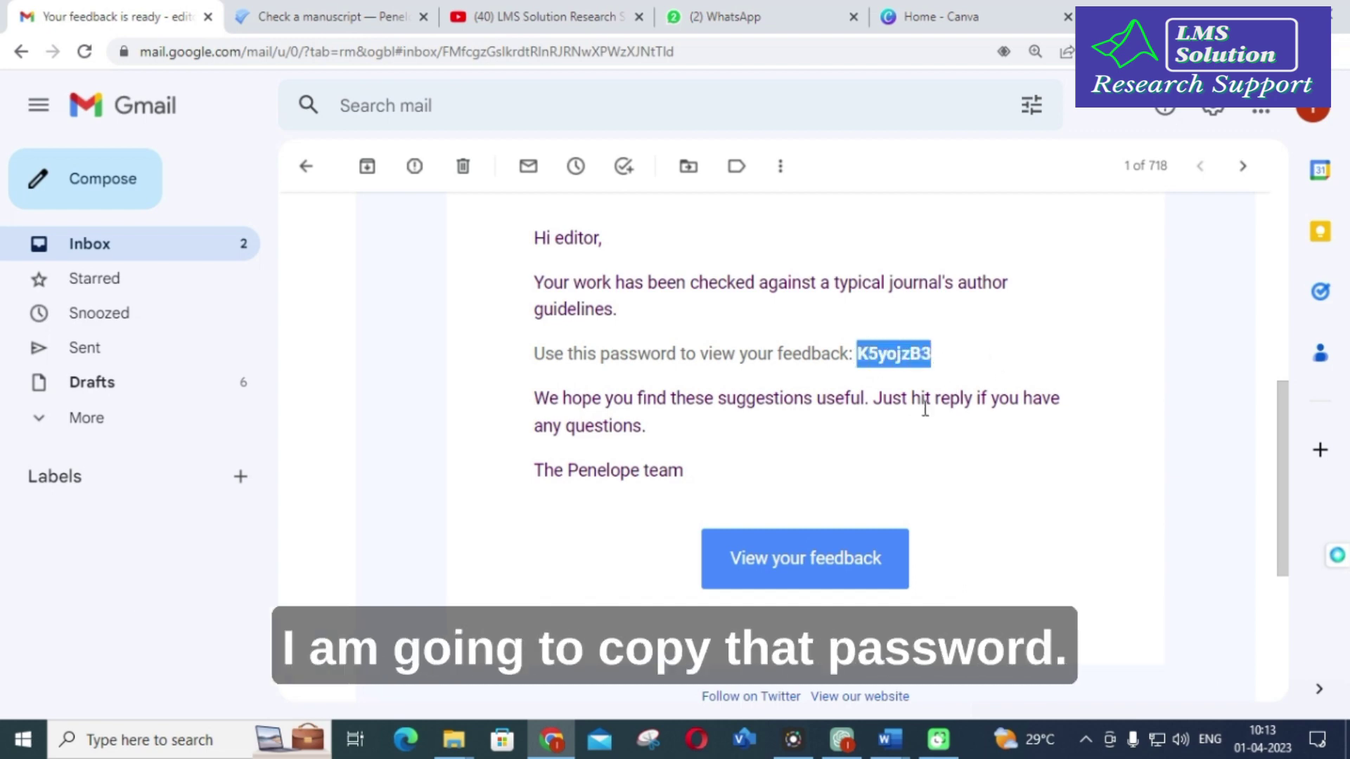
pyautogui.click(803, 558)
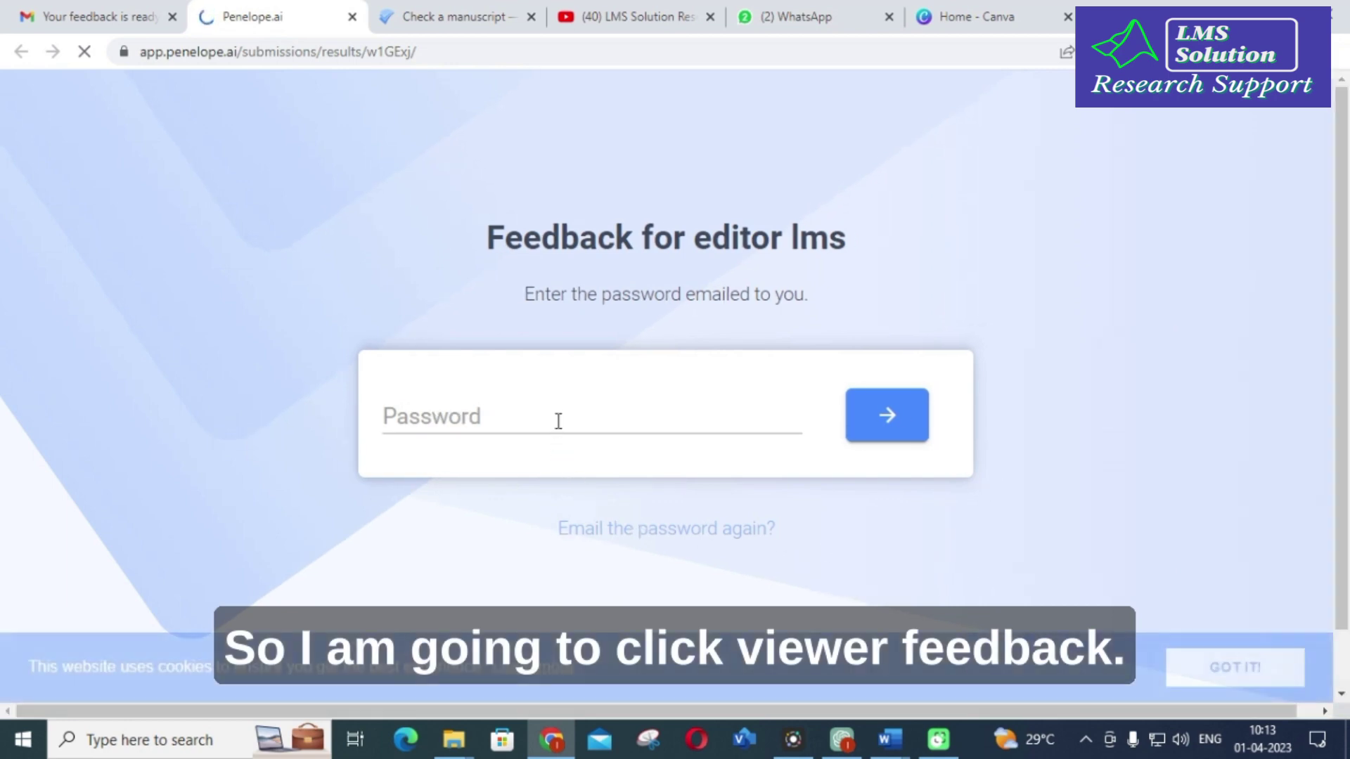
# Step: Paste the emailed password into the Password field and submit it to unlock the report
pyautogui.click(558, 422)
pyautogui.hotkey('ctrl', 'v')
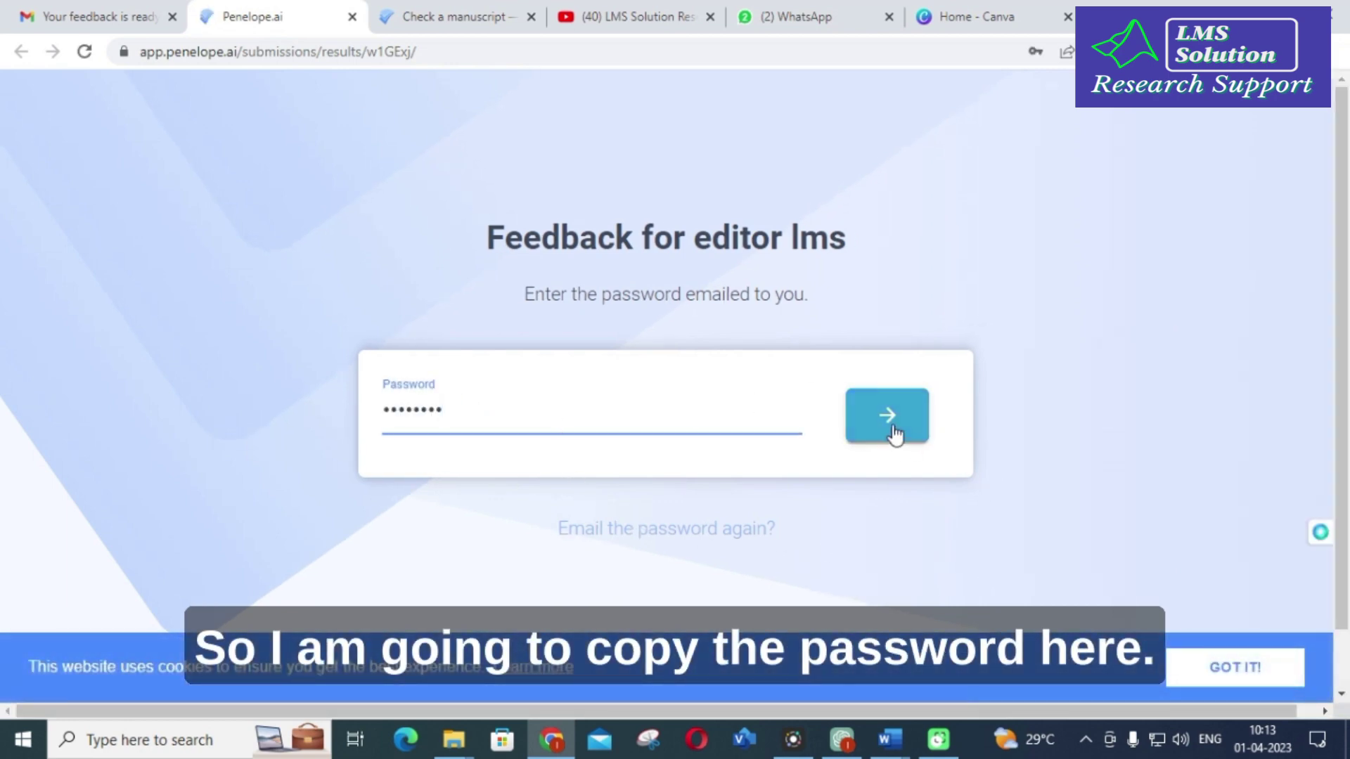
pyautogui.click(893, 425)
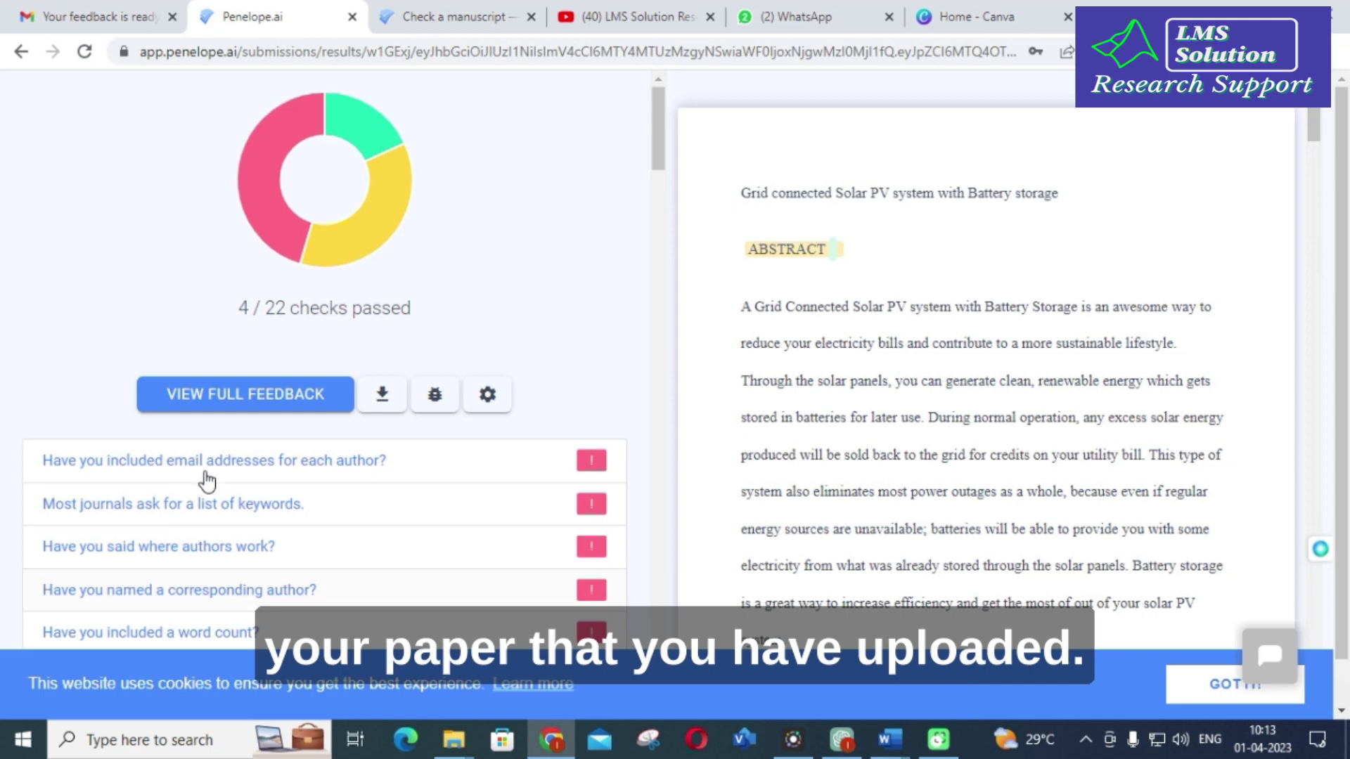
# Step: Scroll past the word count, conflicts of interest, data statement, Funding and figures checks to '8 other things'
pyautogui.scroll(-1, 208, 481)
pyautogui.scroll(1, 482, 295)
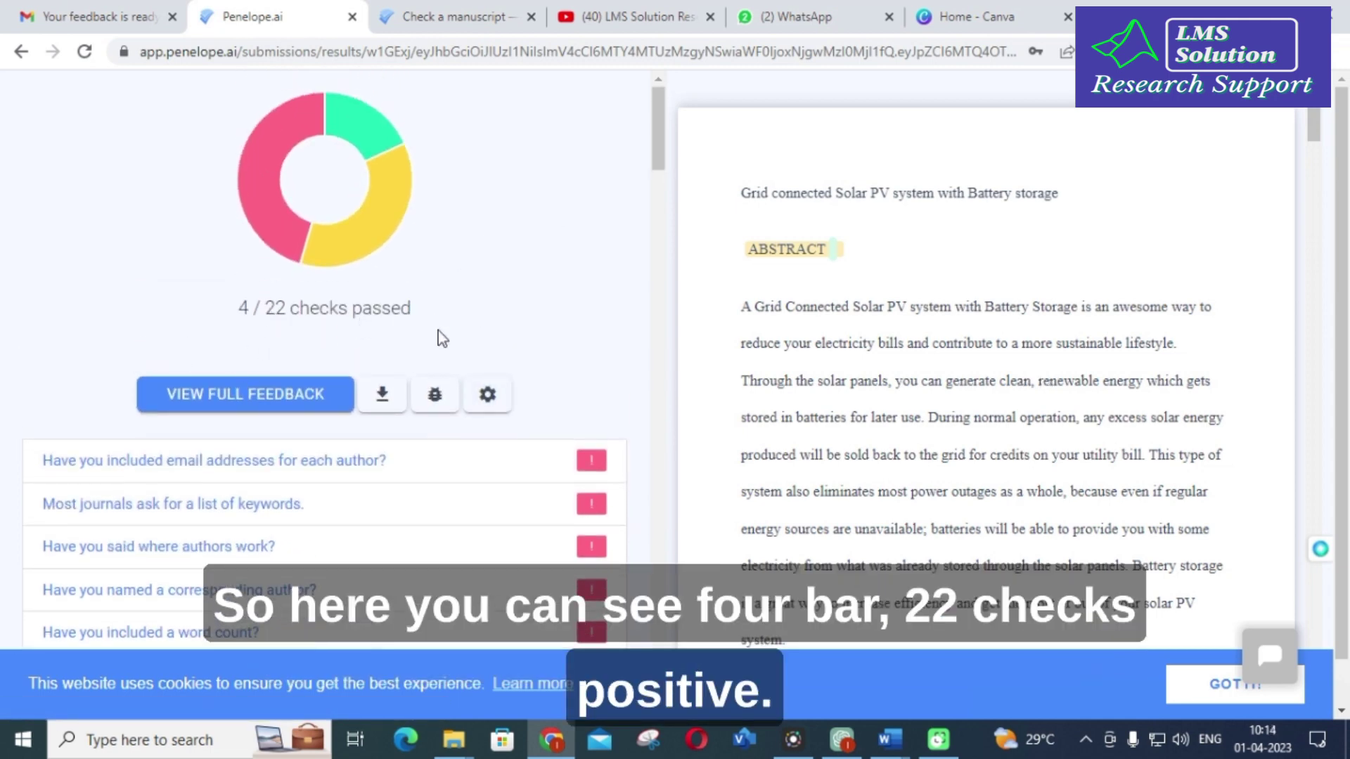
pyautogui.scroll(-1, 435, 330)
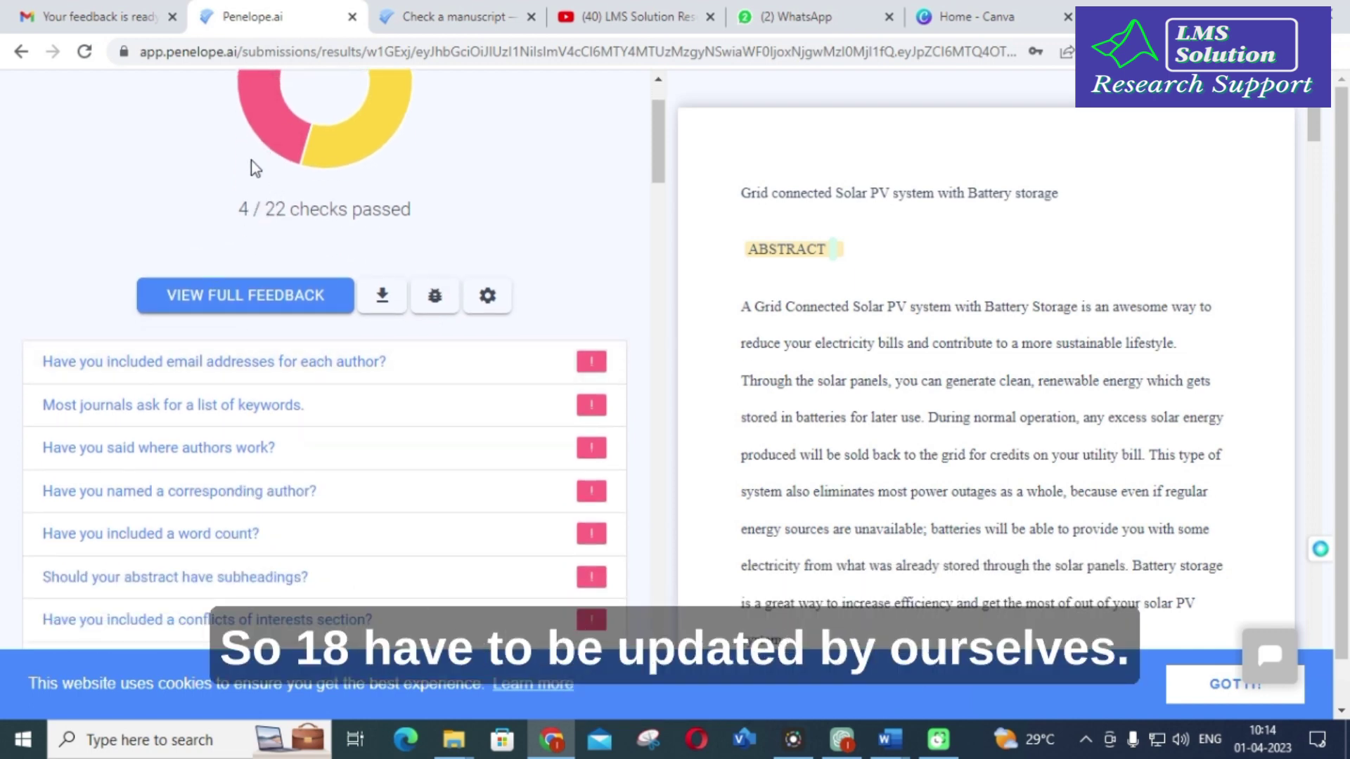
pyautogui.scroll(1, 577, 162)
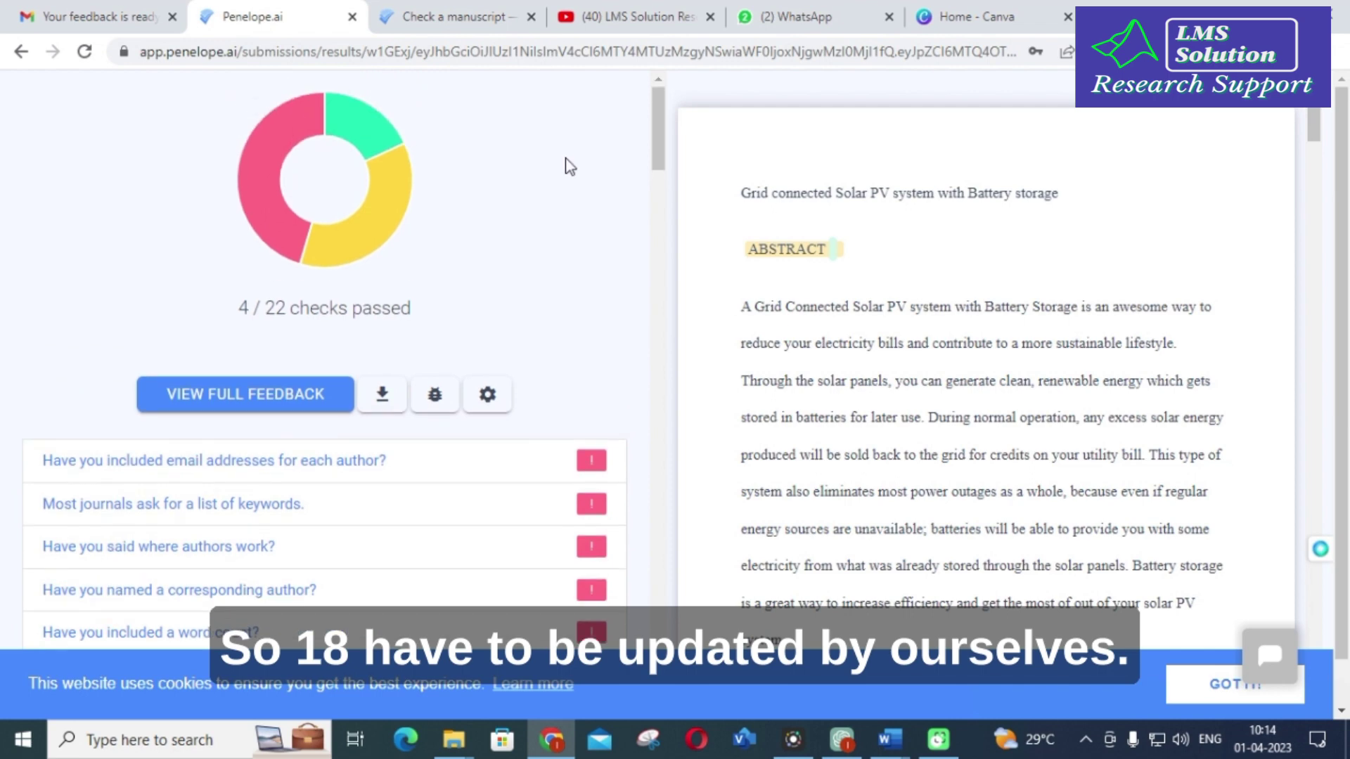
pyautogui.scroll(-3, 555, 169)
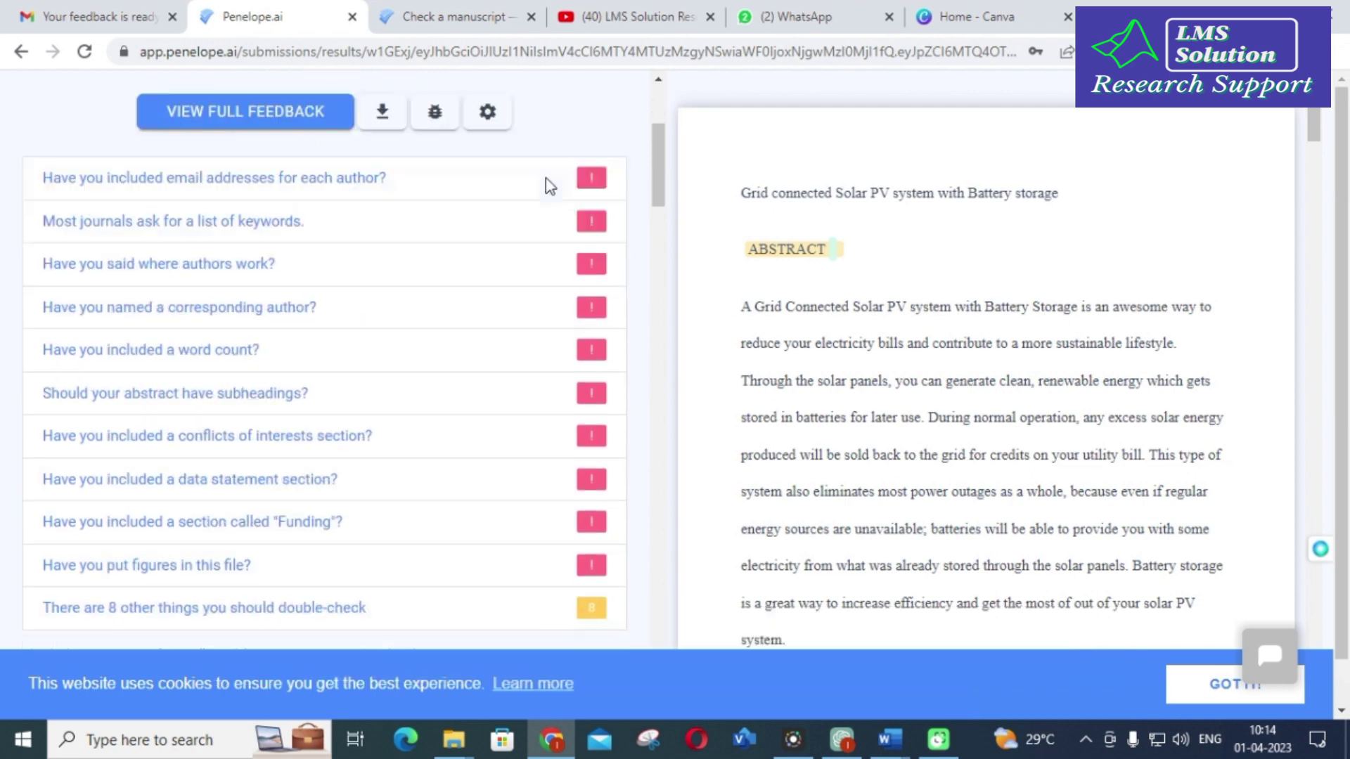
pyautogui.scroll(1, 396, 341)
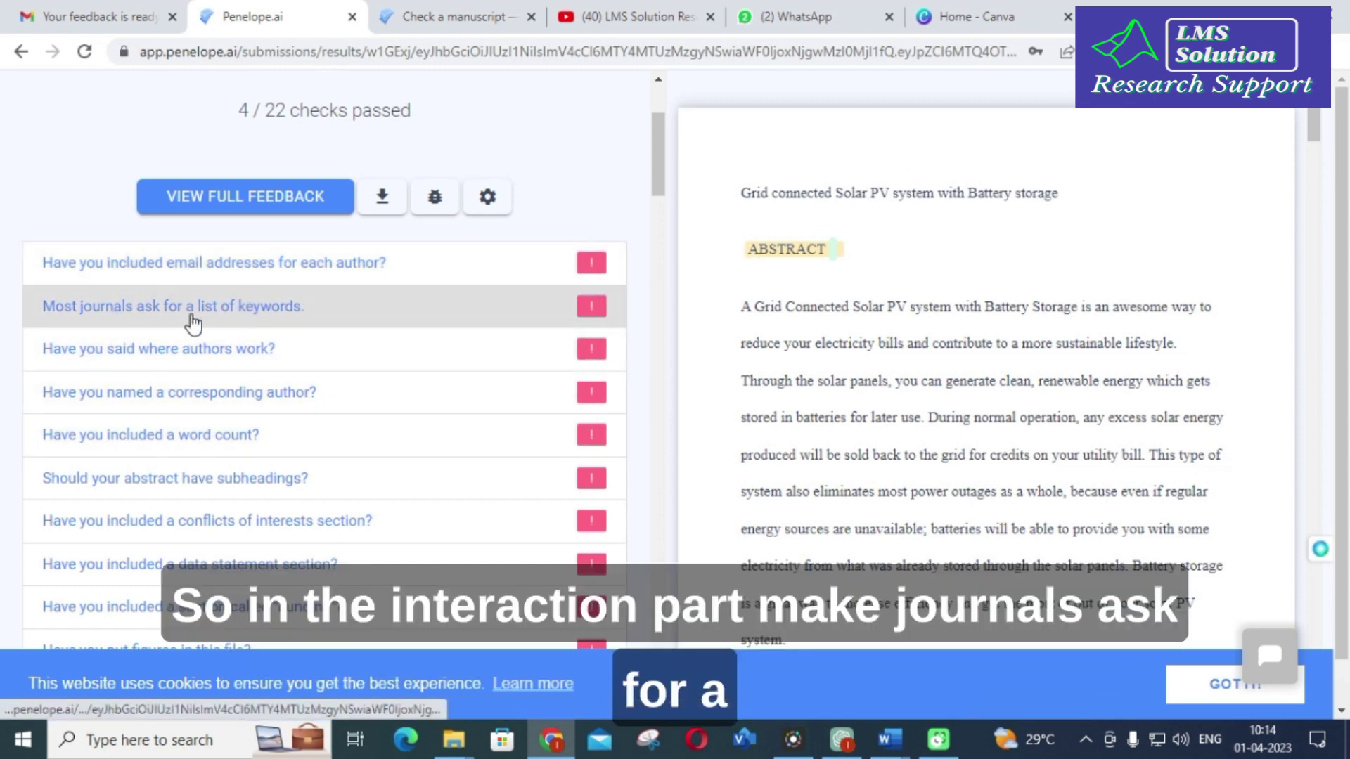
pyautogui.scroll(-1, 386, 332)
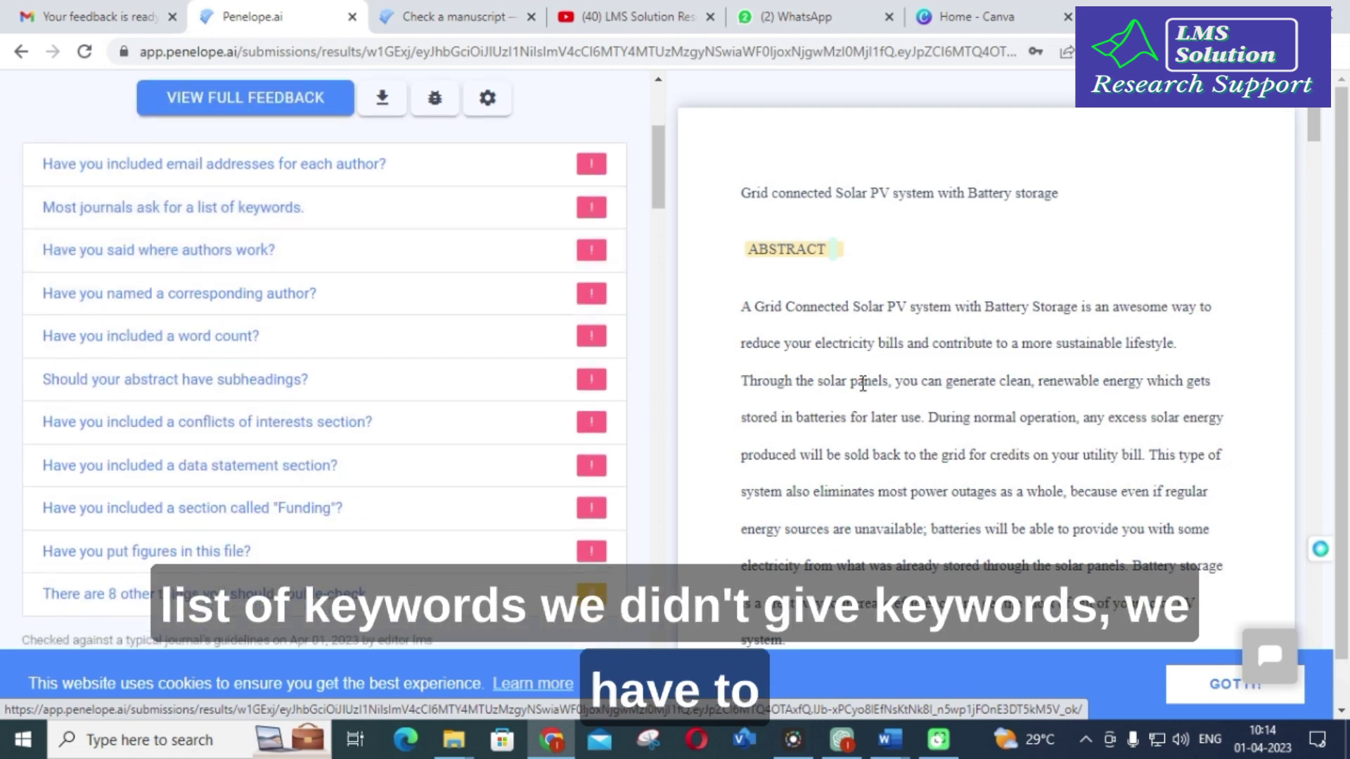
pyautogui.scroll(-3, 863, 382)
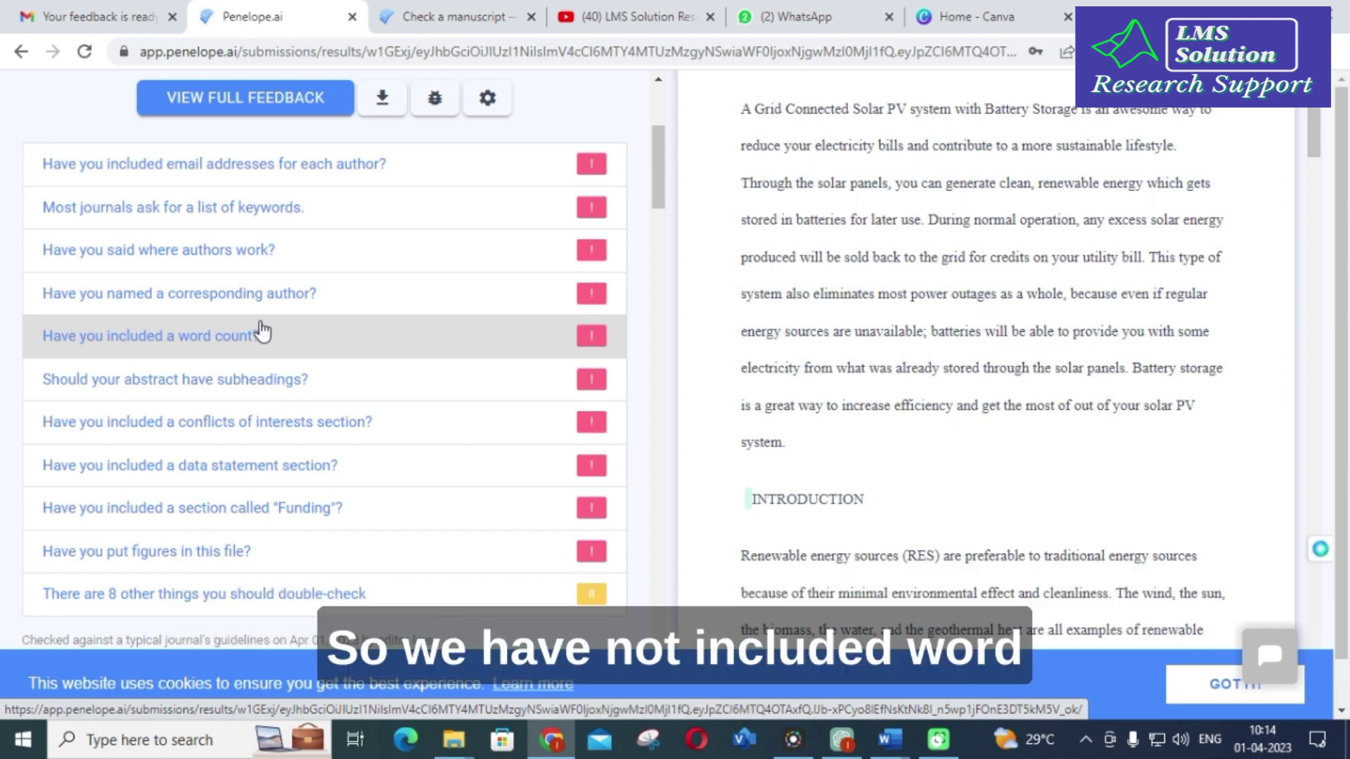
pyautogui.scroll(-1, 261, 331)
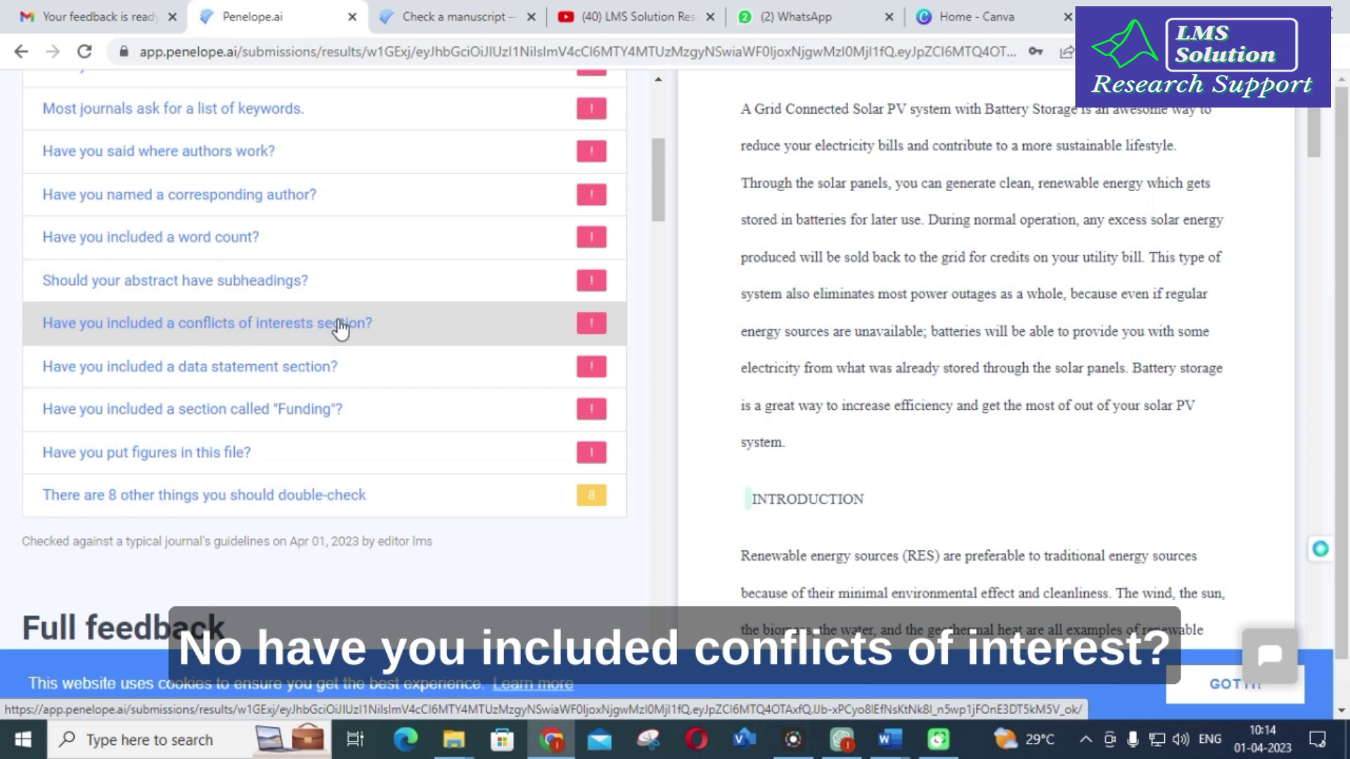
pyautogui.scroll(-1, 336, 327)
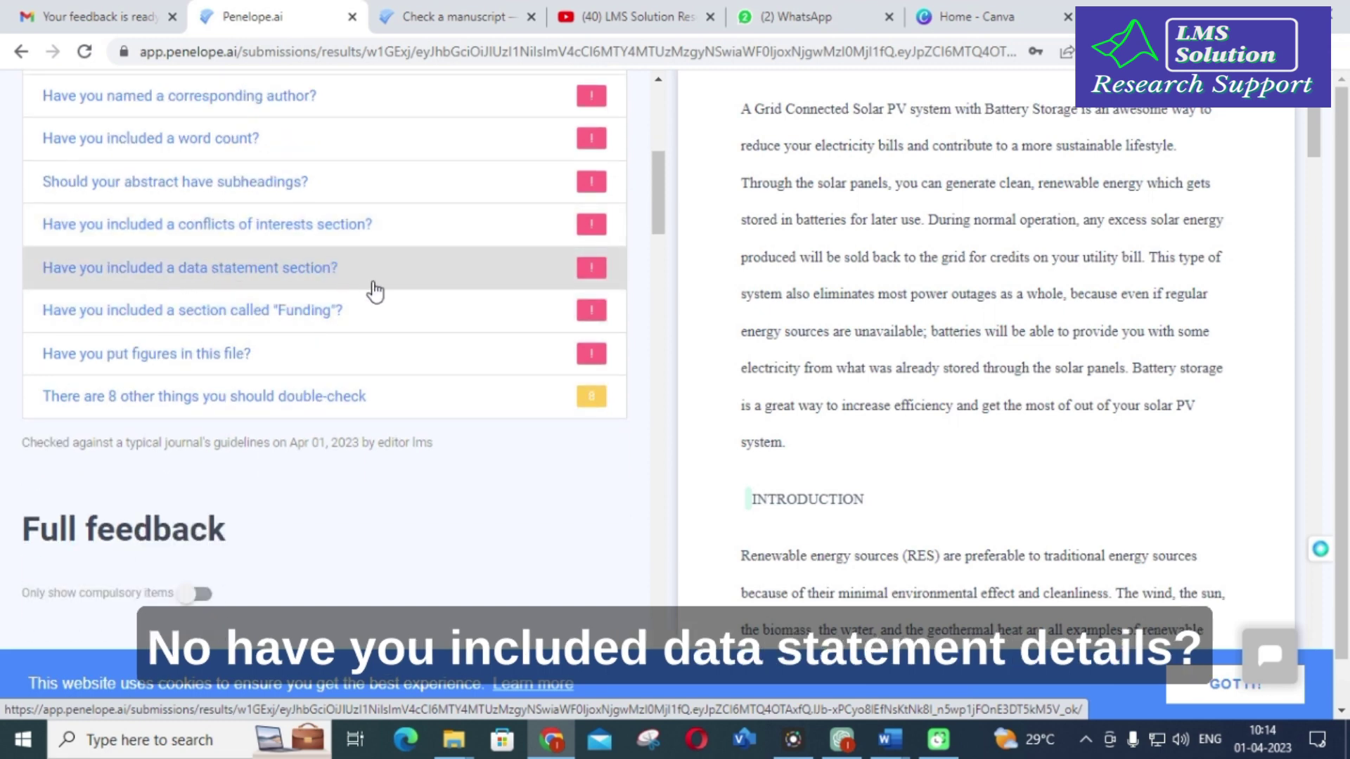
pyautogui.scroll(-1, 328, 338)
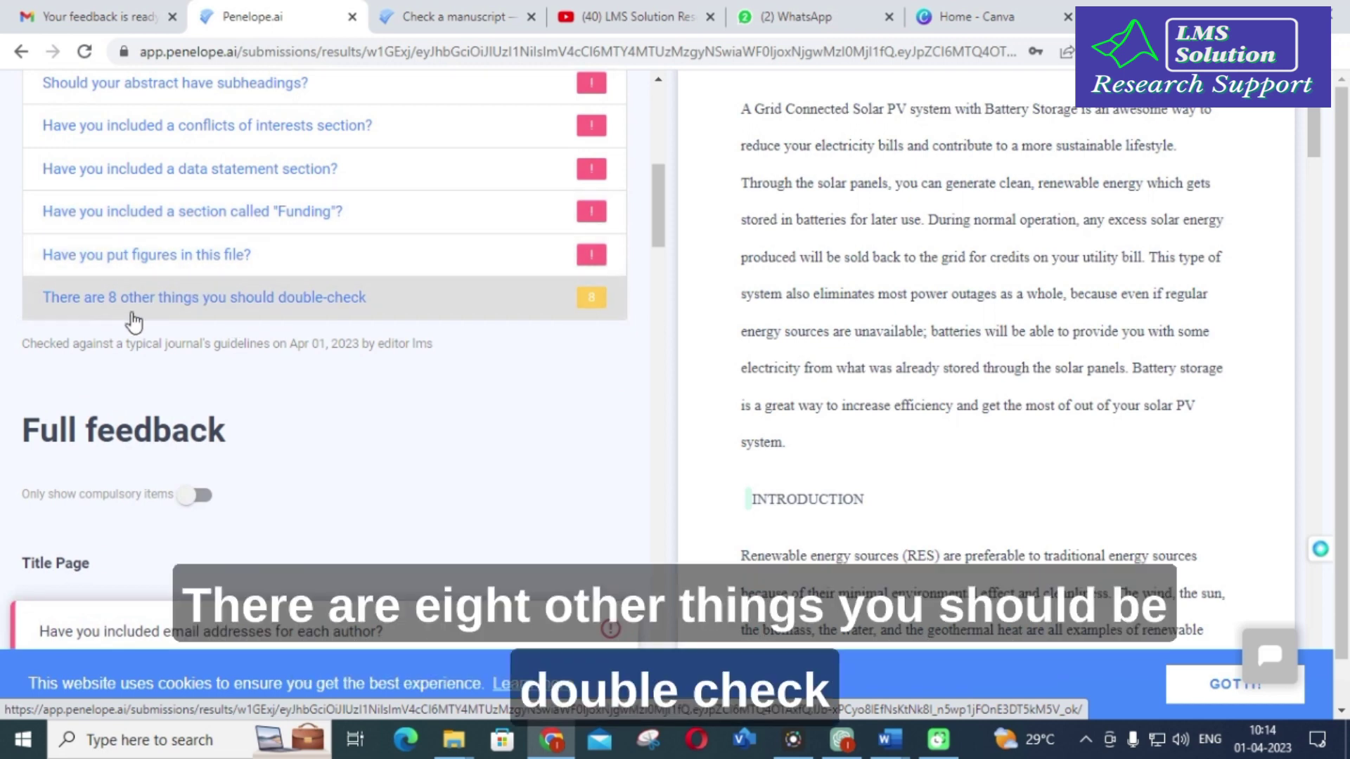
# Step: Open the eight double-check items and read Title Page, Abstract and Main Headings feedback, where methods and results are missing
pyautogui.click(280, 309)
pyautogui.scroll(-3, 280, 307)
pyautogui.scroll(1, 225, 317)
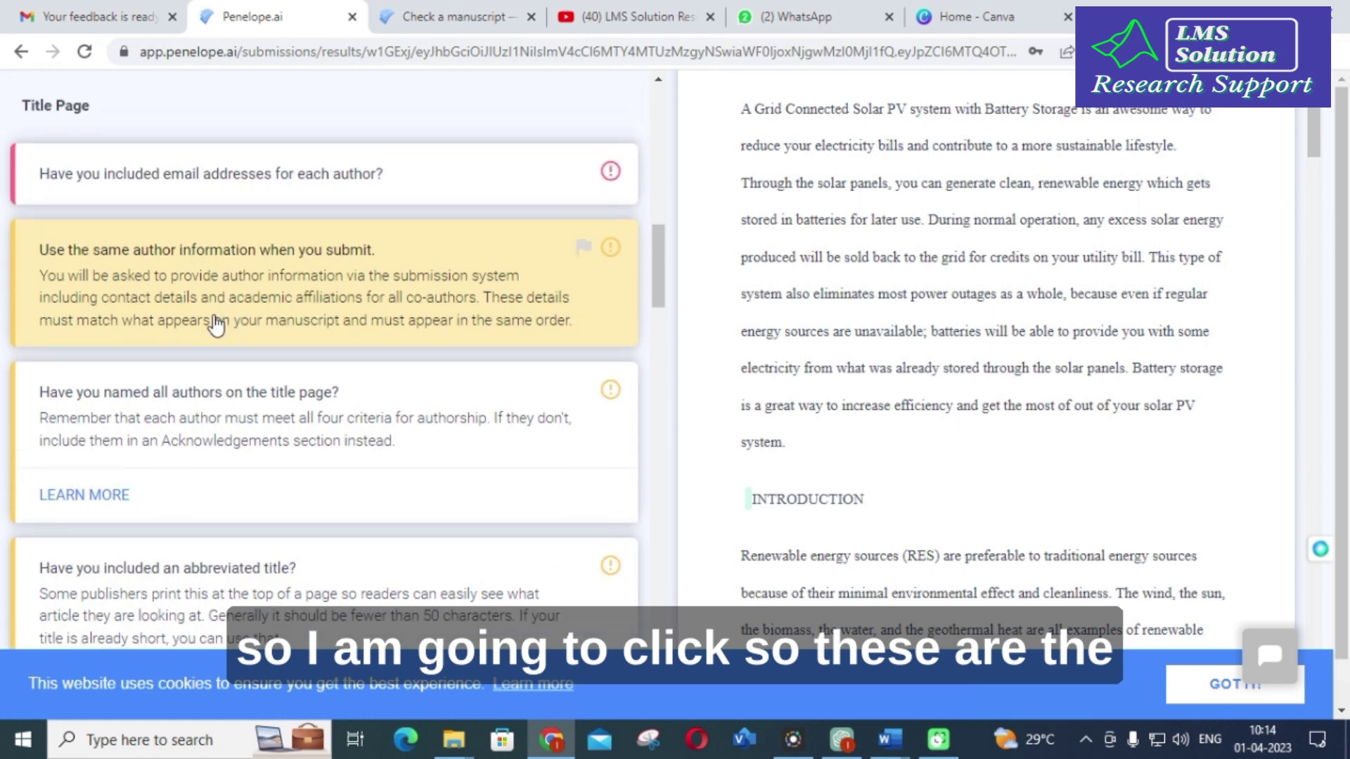
pyautogui.scroll(-1, 83, 281)
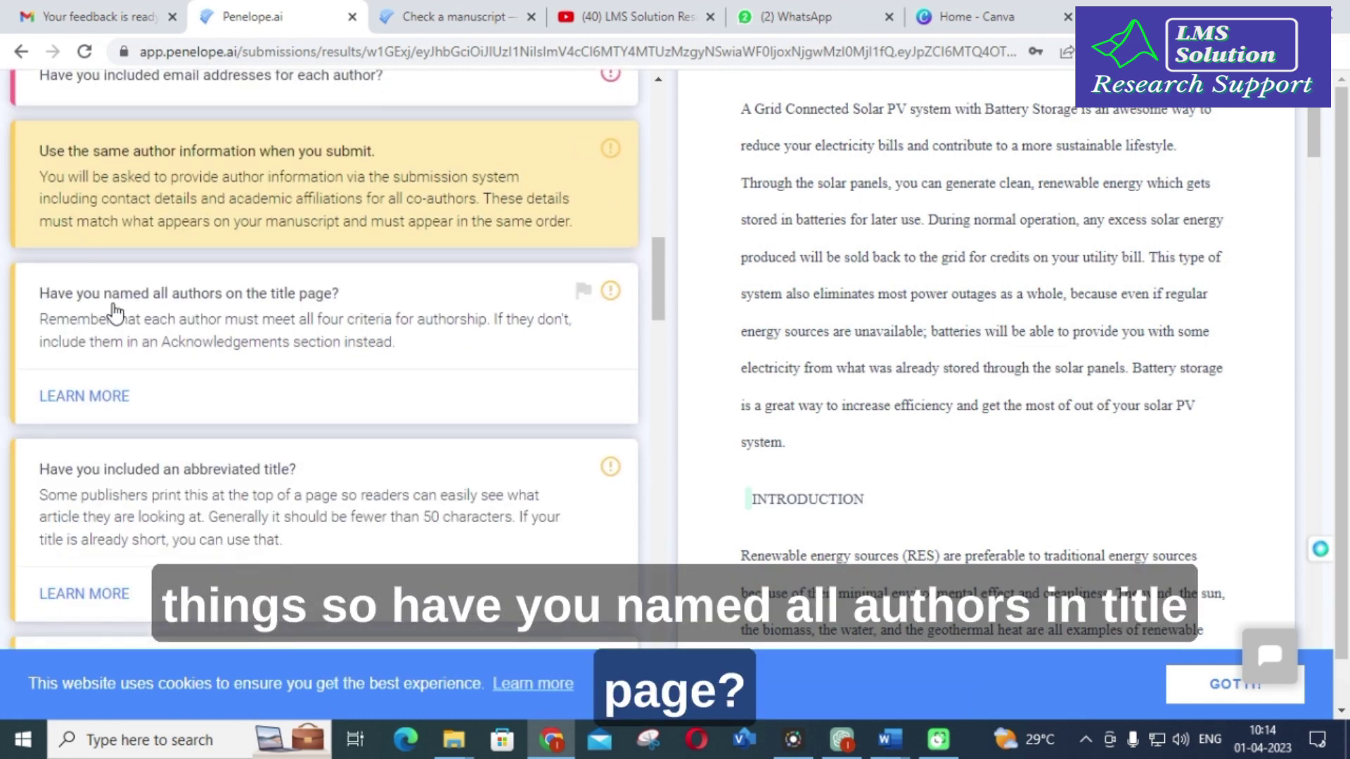
pyautogui.scroll(-1, 208, 356)
pyautogui.scroll(-2, 147, 368)
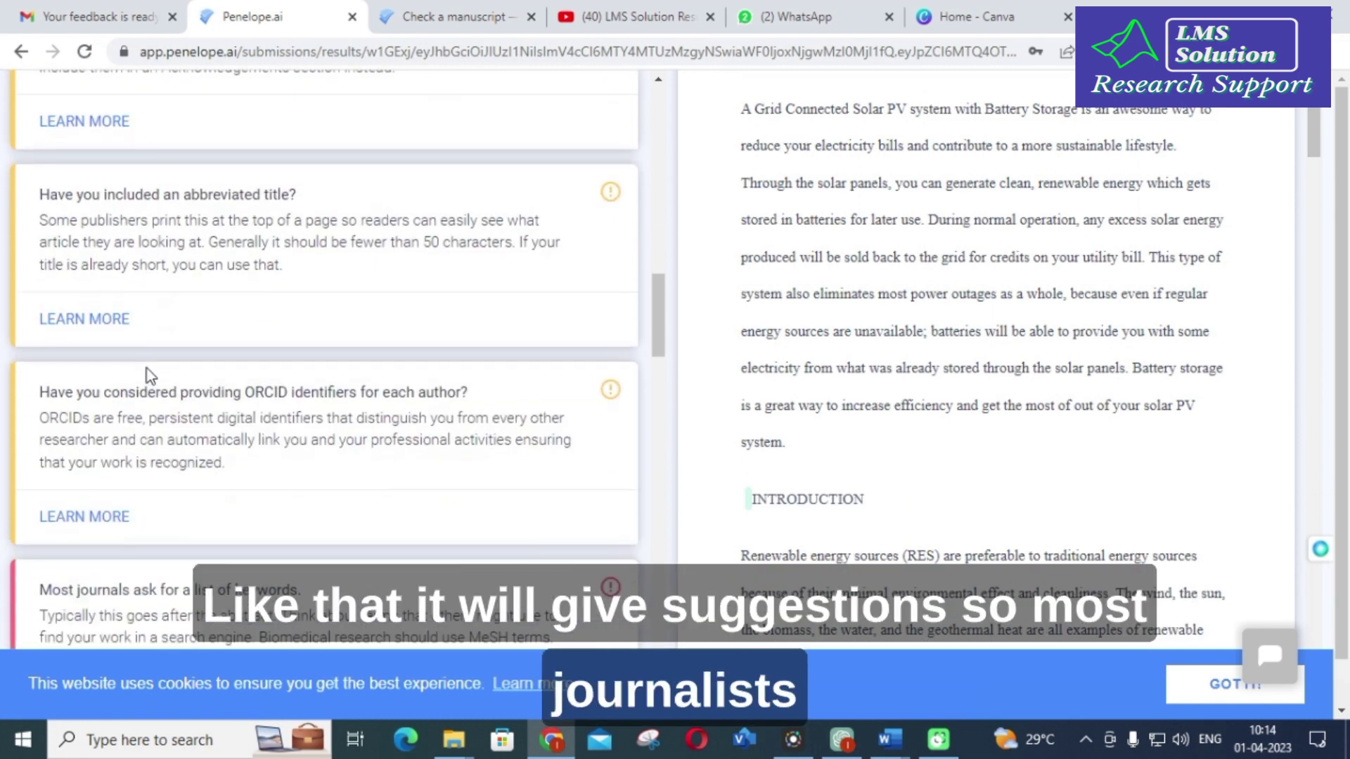
pyautogui.scroll(-2, 154, 356)
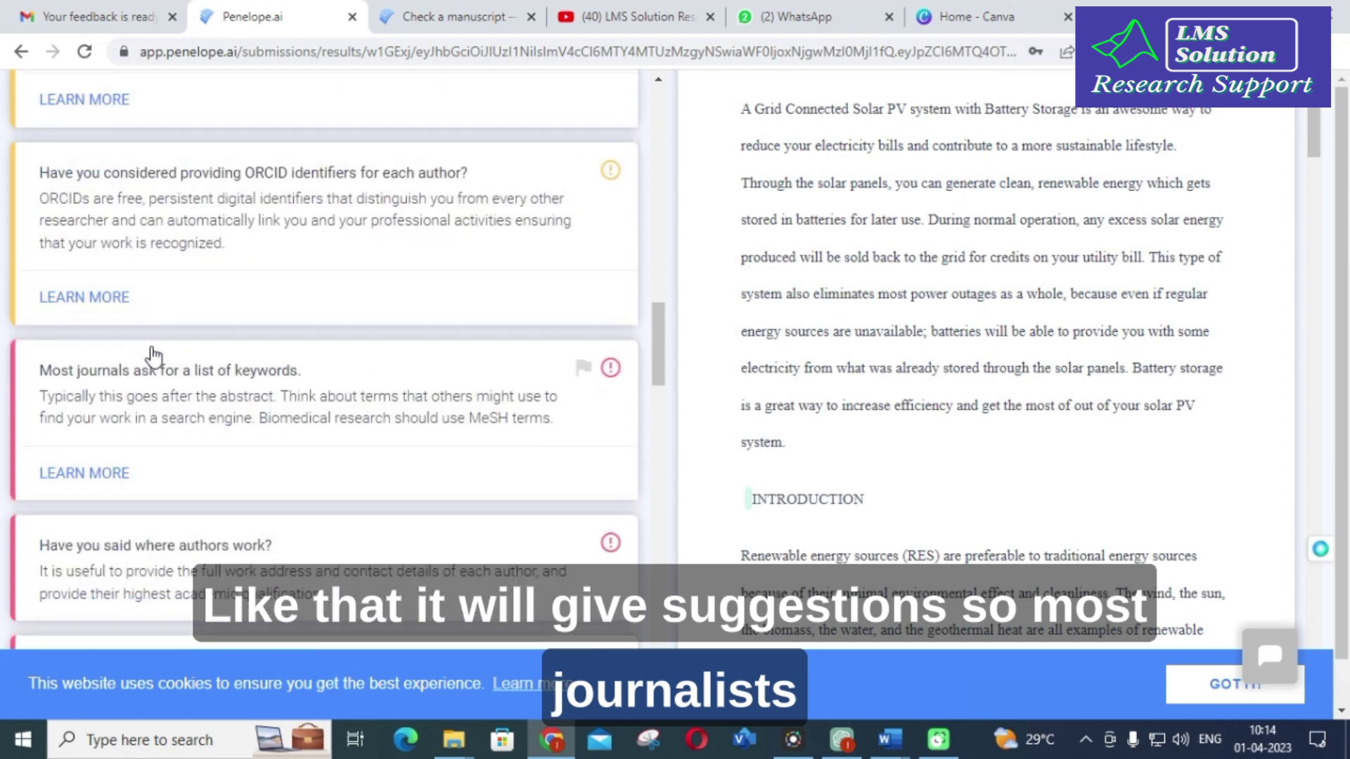
pyautogui.scroll(-6, 154, 357)
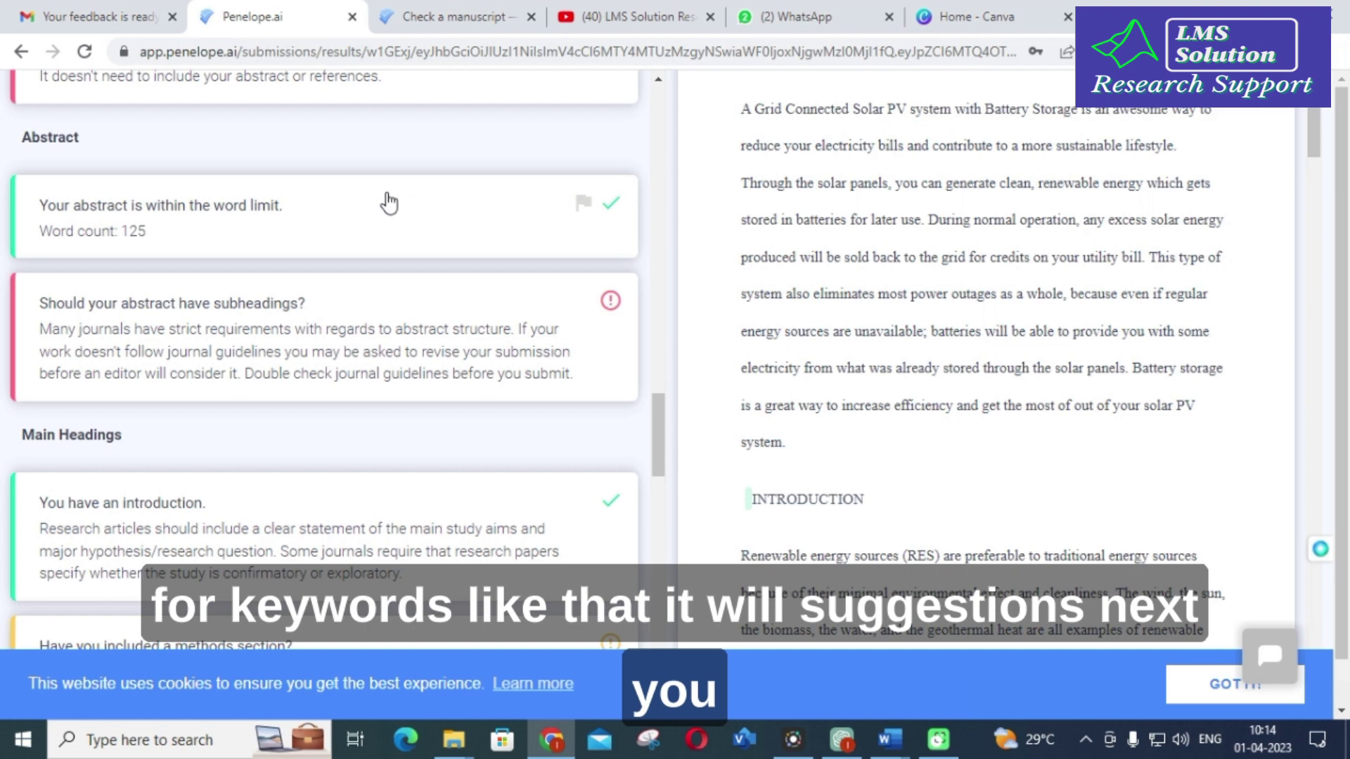
pyautogui.scroll(-3, 380, 208)
pyautogui.scroll(-2, 179, 248)
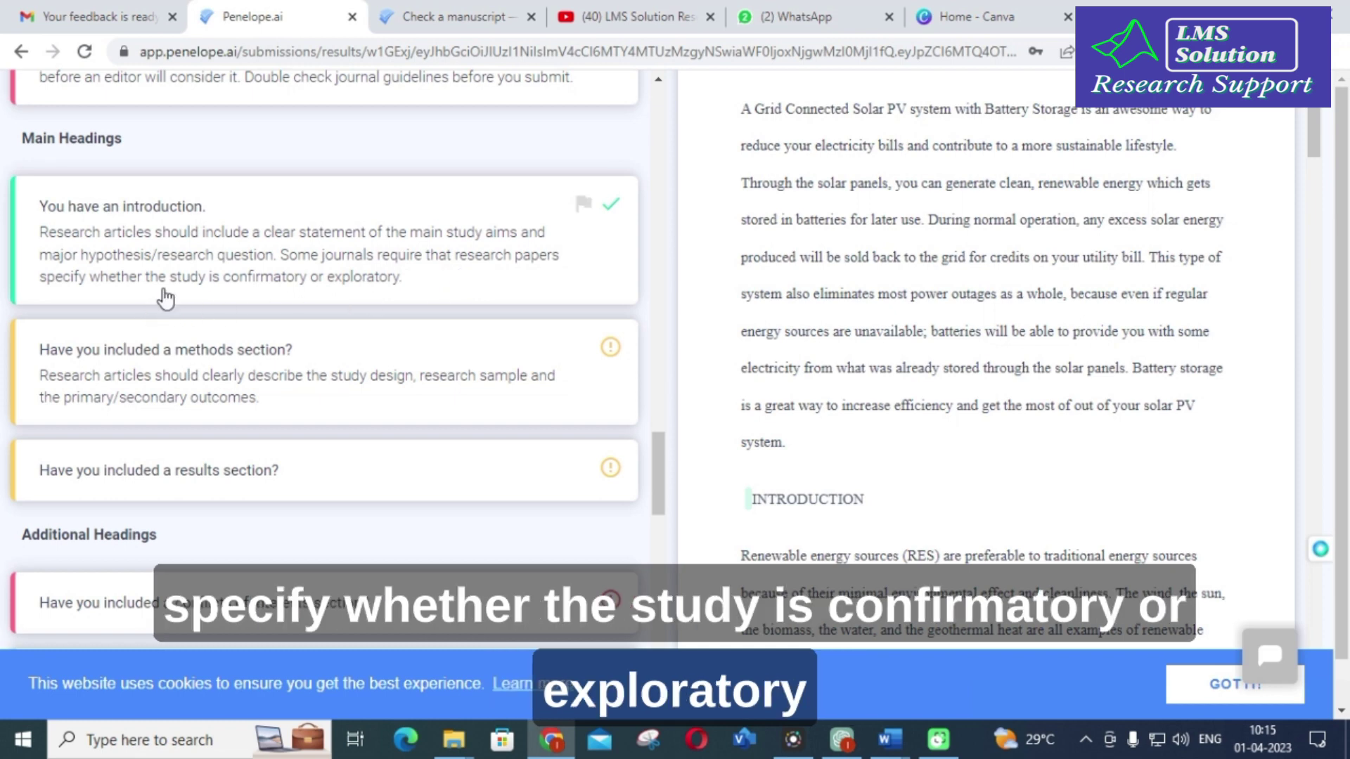
pyautogui.scroll(-10, 907, 274)
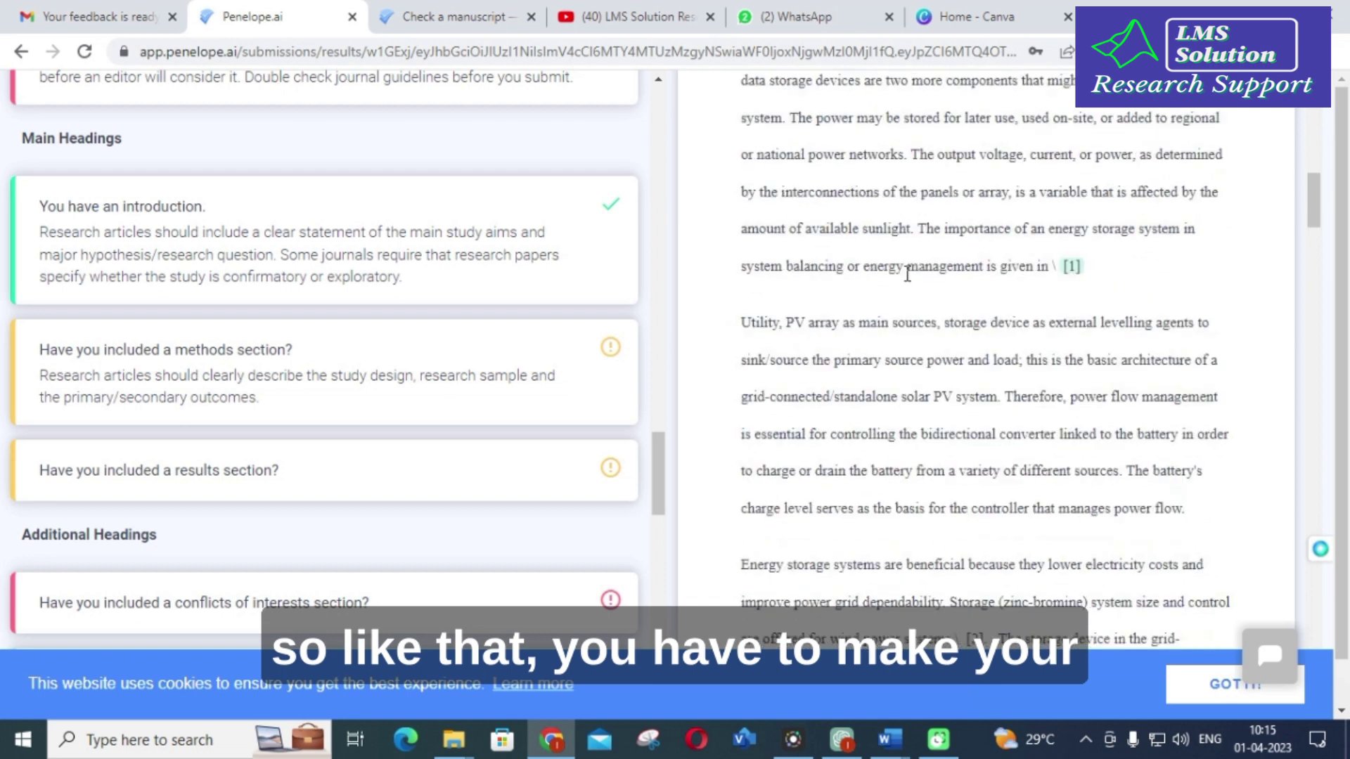
# Step: Read the Additional Headings, Figures and Referencing feedback down to the uncited Reference 7
pyautogui.scroll(-1, 907, 274)
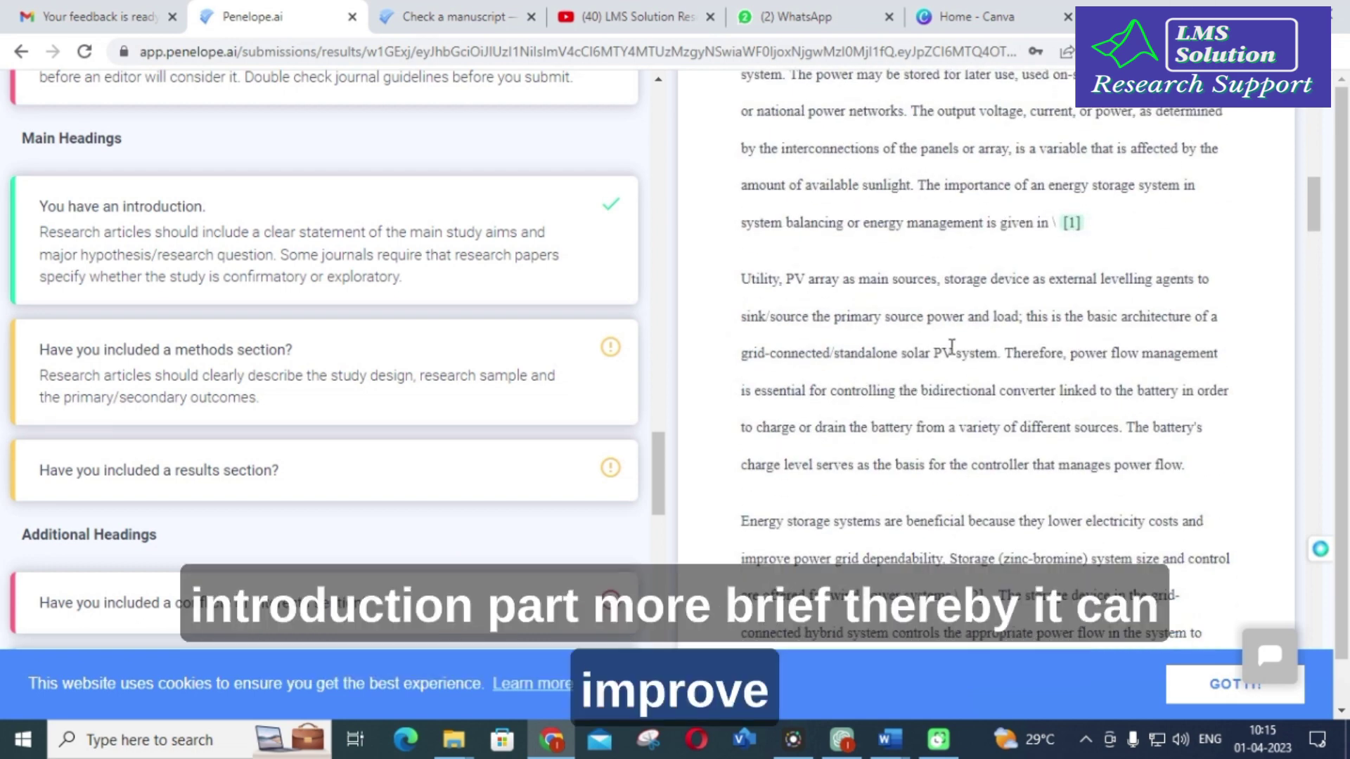
pyautogui.scroll(-5, 951, 346)
pyautogui.scroll(-3, 323, 387)
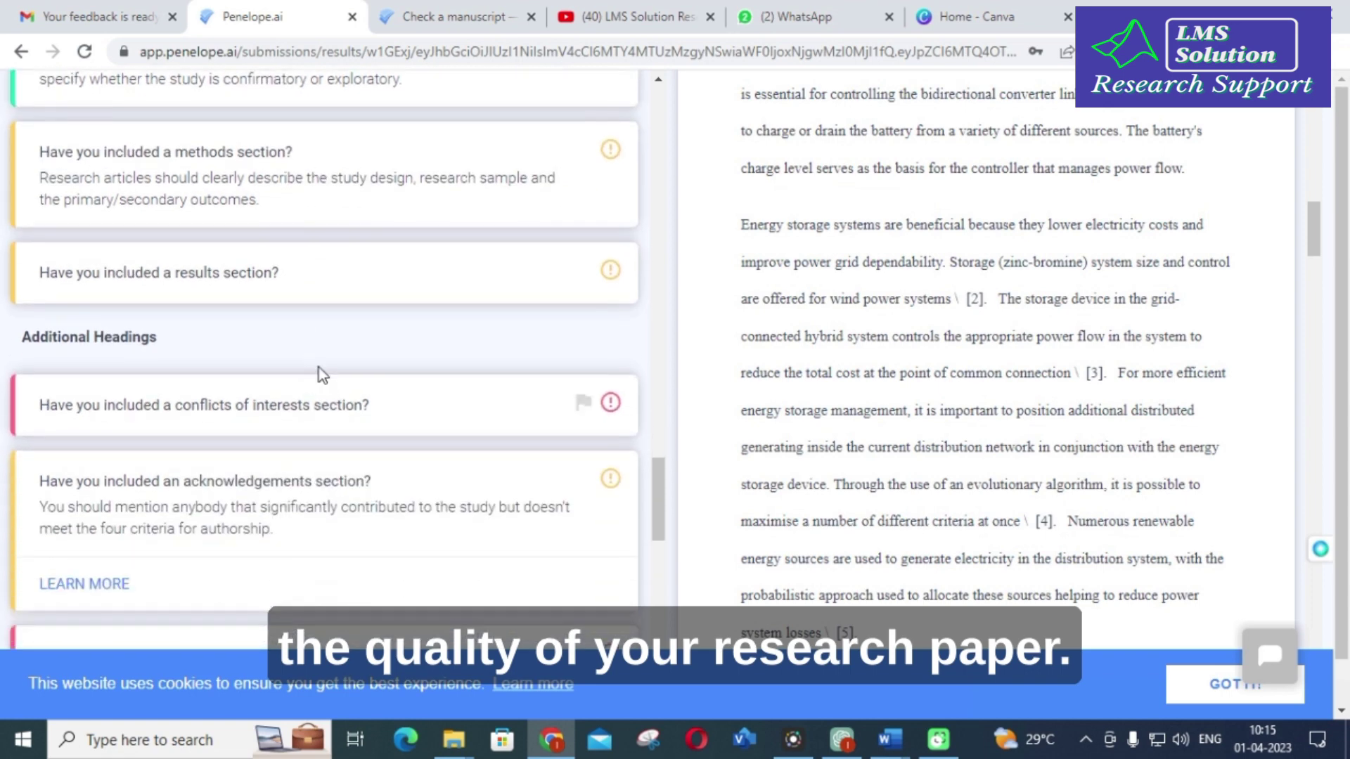
pyautogui.scroll(-2, 322, 344)
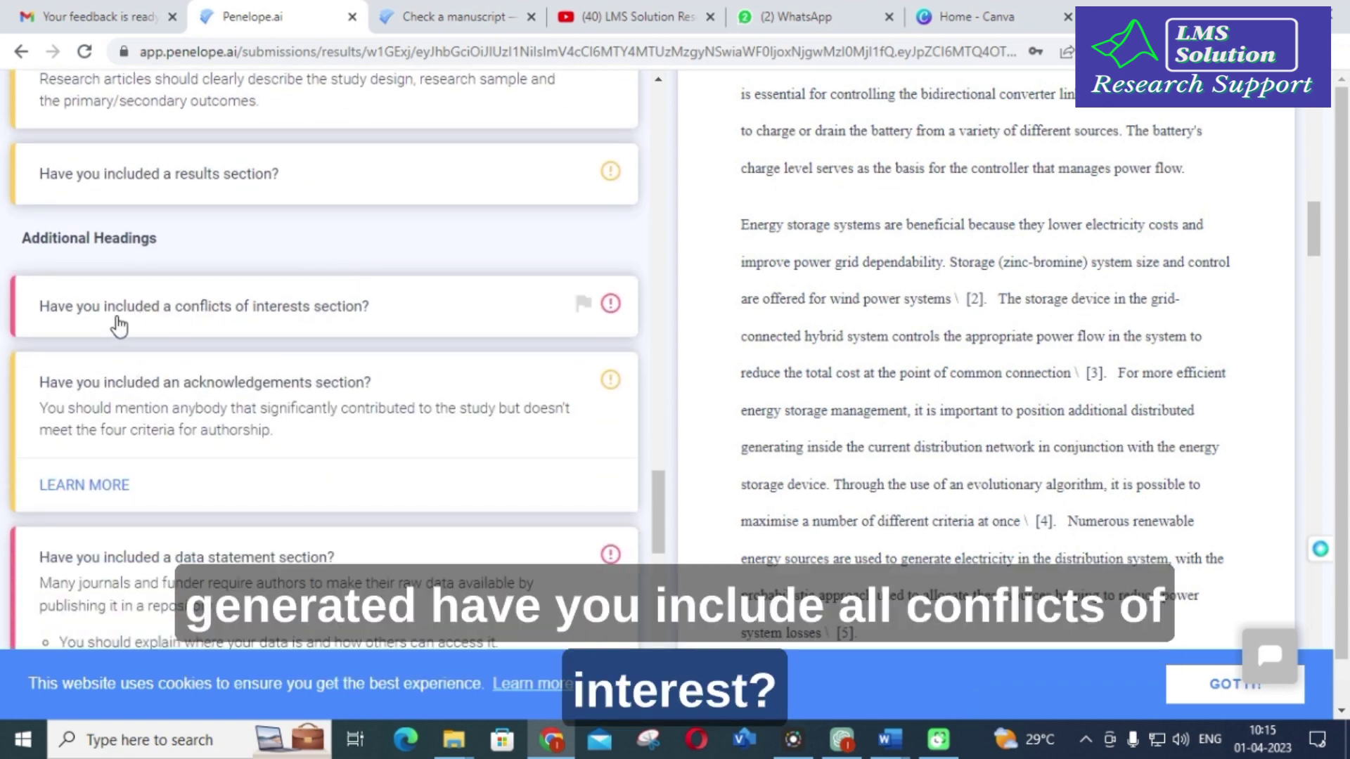
pyautogui.scroll(-5, 308, 312)
pyautogui.scroll(-6, 308, 313)
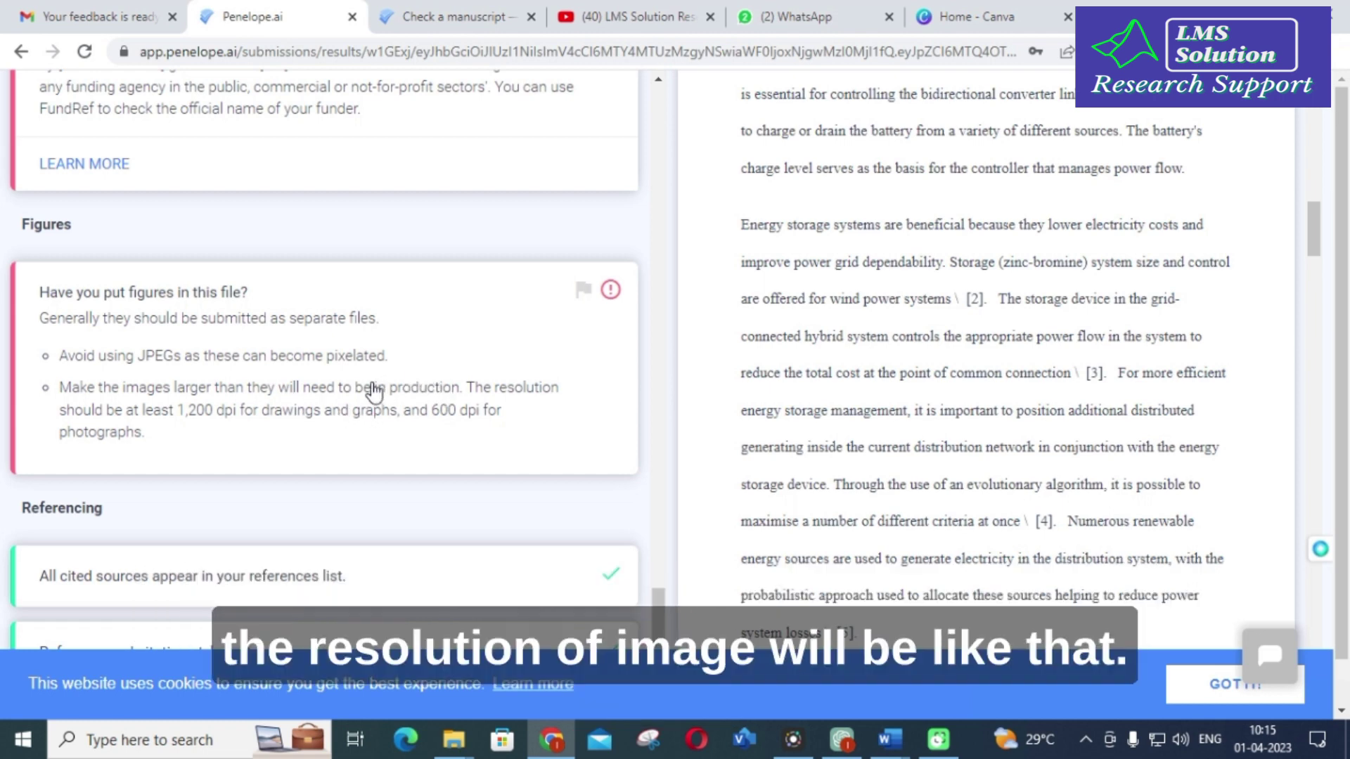
pyautogui.scroll(-3, 235, 323)
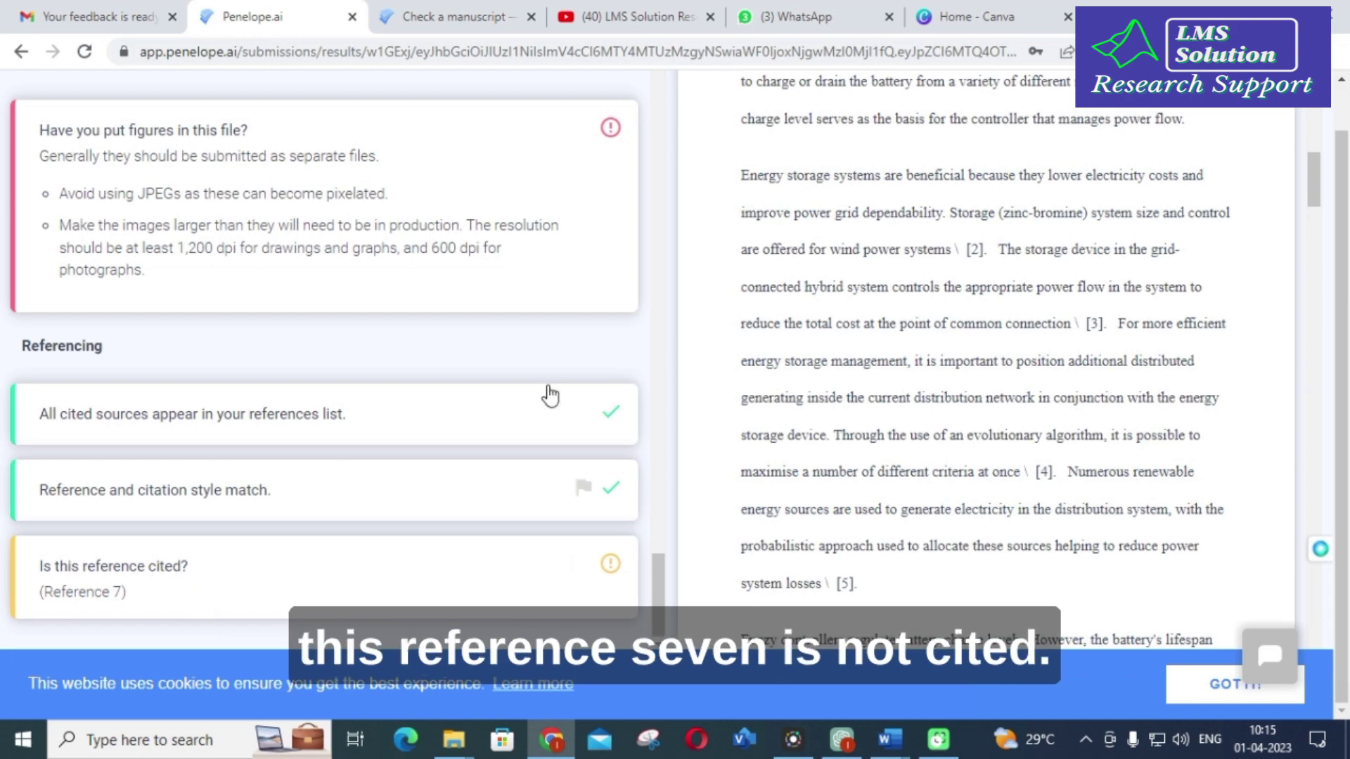
# Step: Scroll the feedback pane back up to the donut chart showing 4 / 22 checks passed
pyautogui.scroll(-5, 961, 259)
pyautogui.scroll(-4, 963, 267)
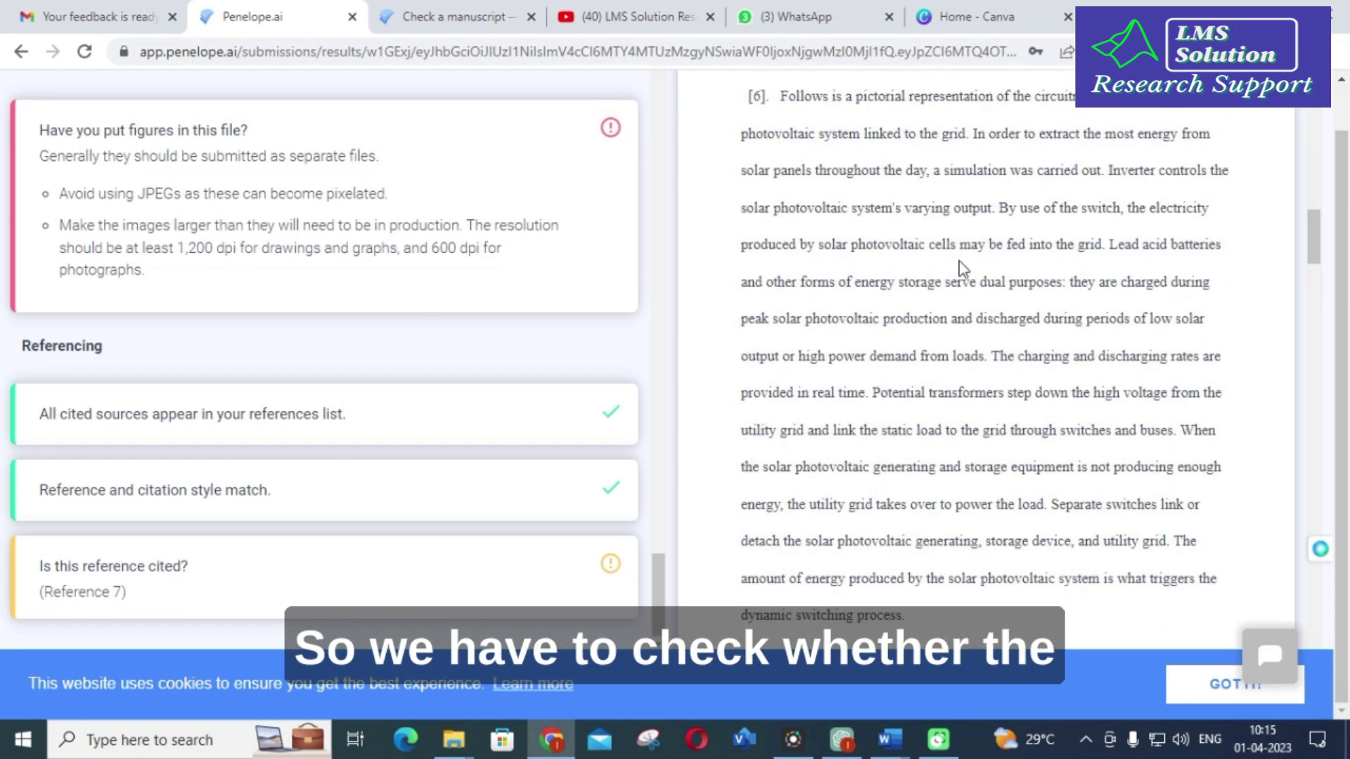
pyautogui.scroll(-4, 951, 267)
pyautogui.scroll(9, 951, 267)
pyautogui.scroll(15, 344, 419)
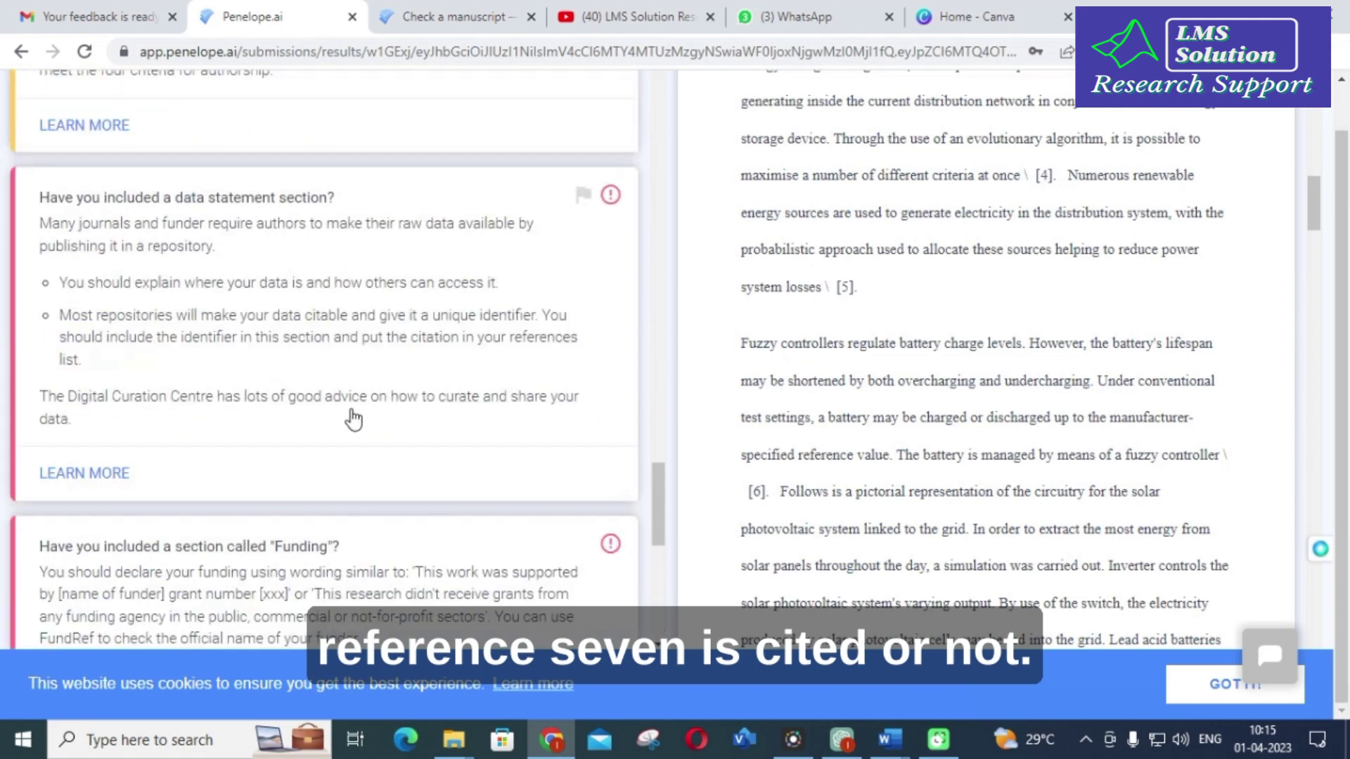
pyautogui.scroll(20, 343, 424)
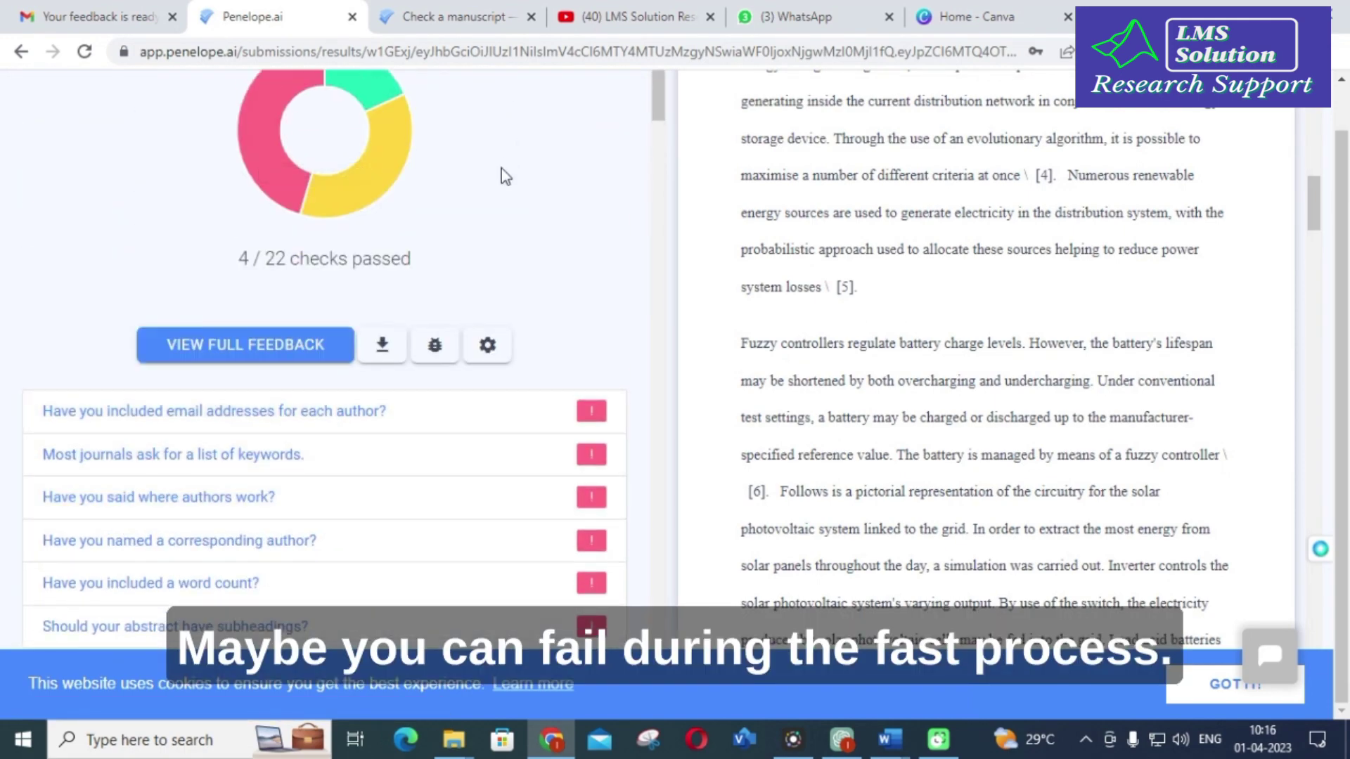
pyautogui.scroll(1, 505, 176)
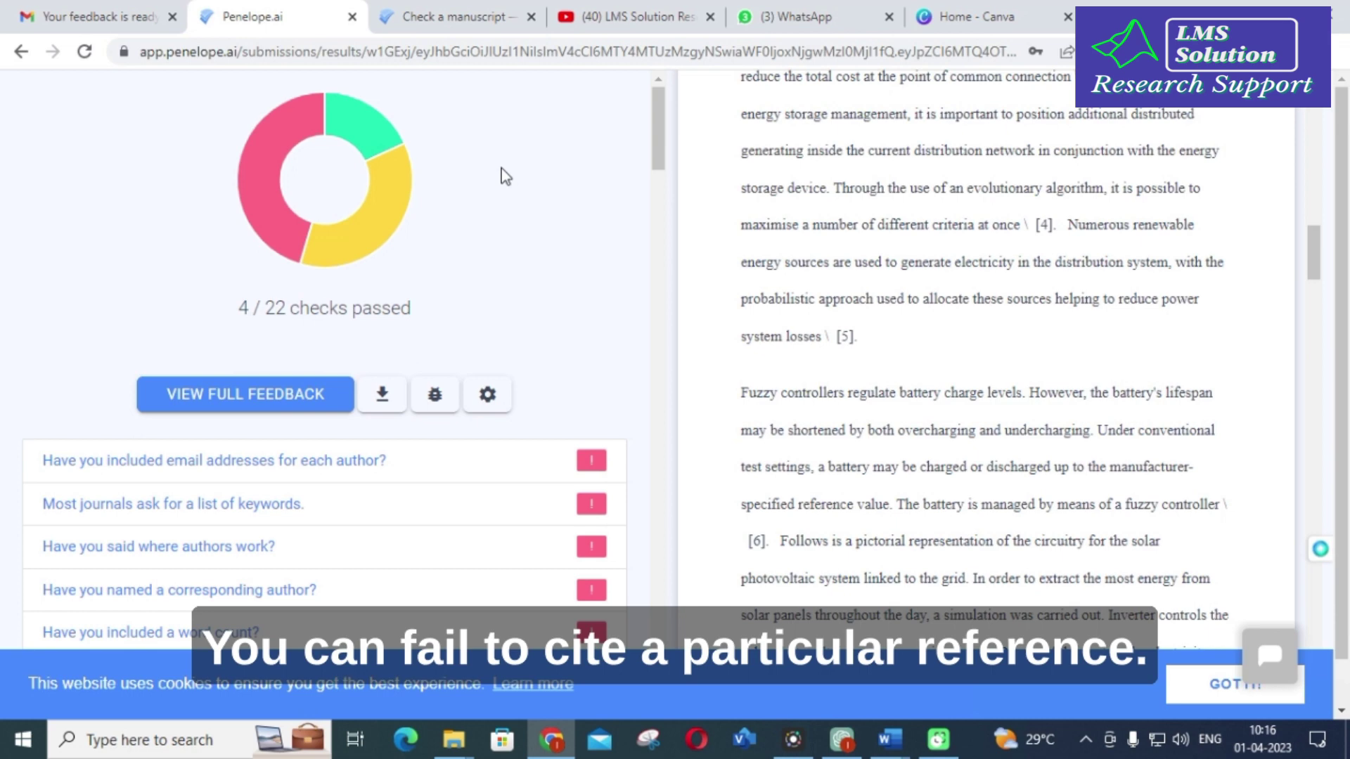